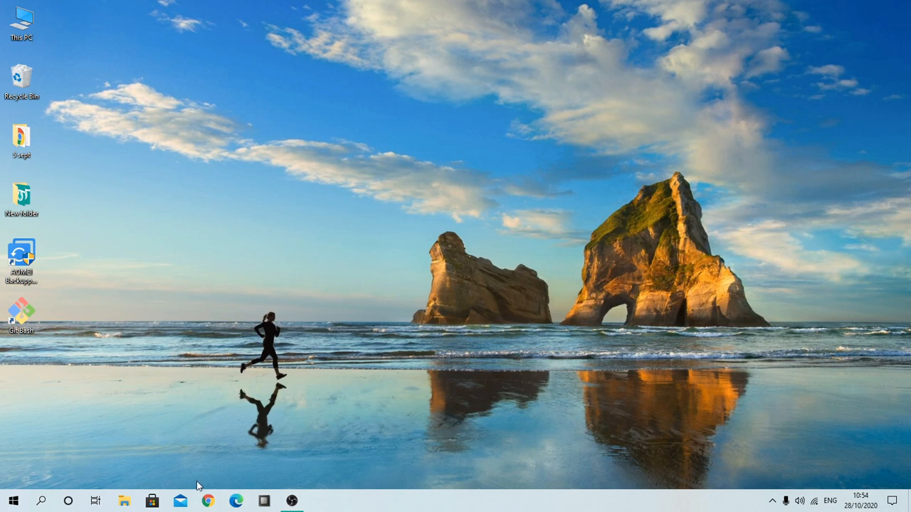
Open Chrome, search Google for "pycharm download" and open the JetBrains PyCharm download page.
left_click(213, 502)
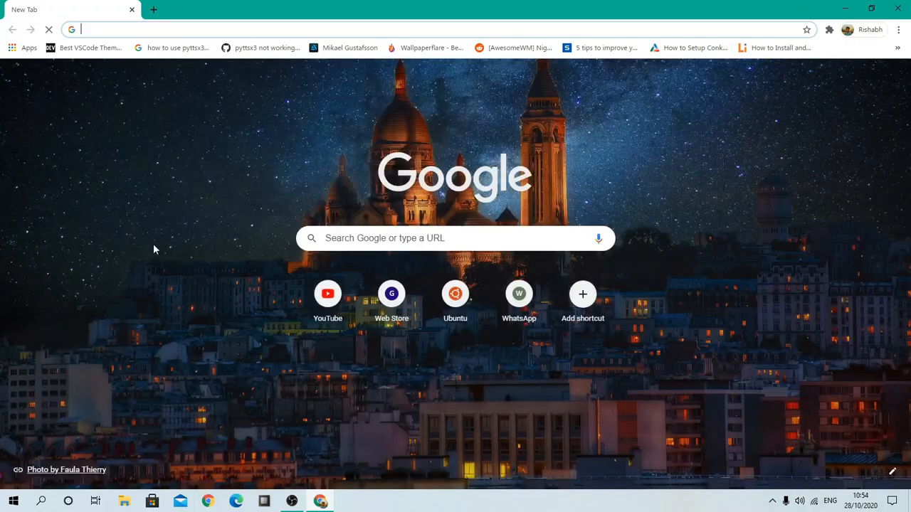
left_click(344, 241)
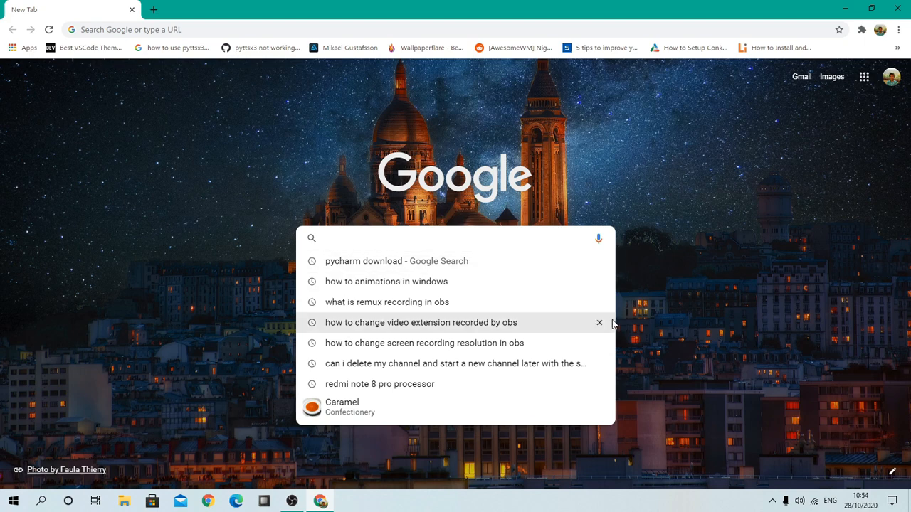
left_click(408, 267)
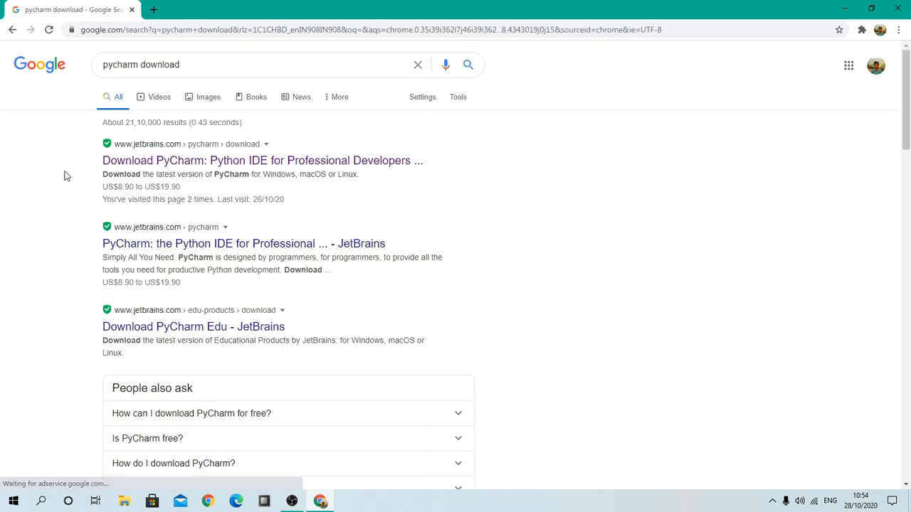
left_click(191, 169)
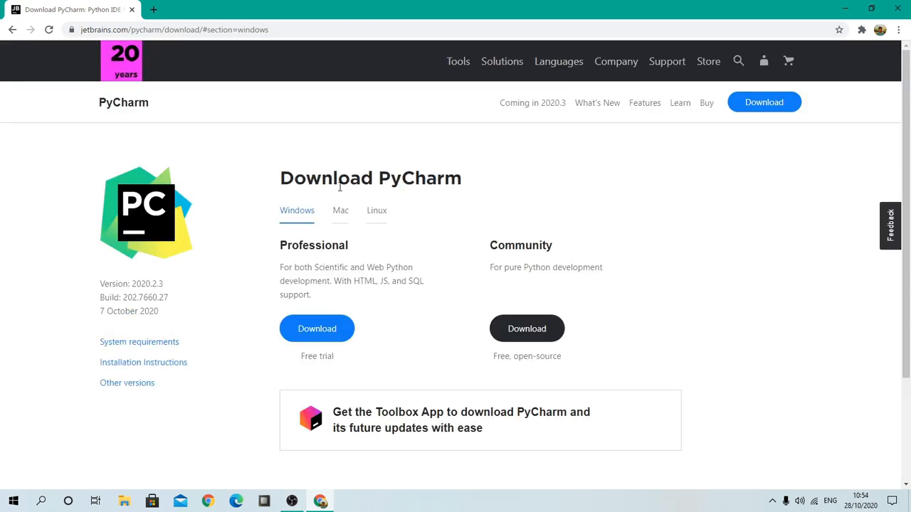
Examine the Windows download options for PyCharm, comparing the Professional and Community edition descriptions.
scroll(430, 272, "down", 3)
scroll(434, 270, "up", 3)
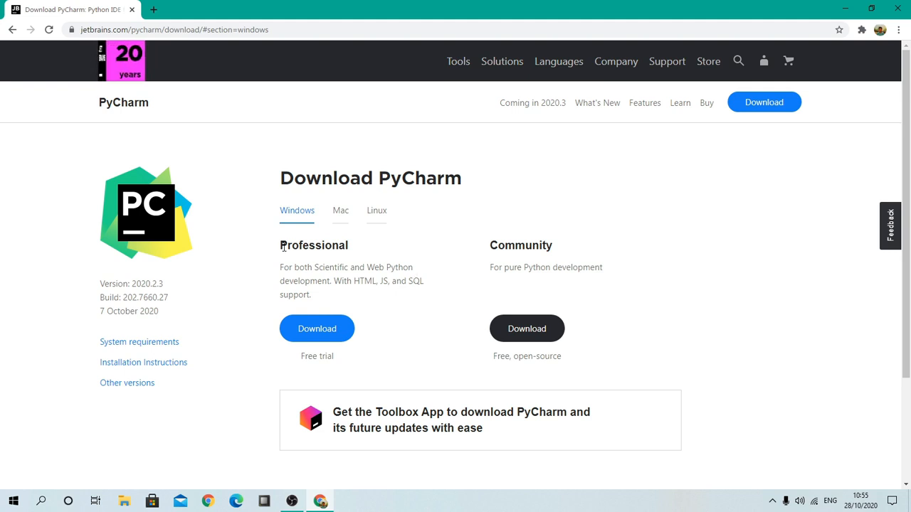
left_click_drag(315, 246, 356, 250)
left_click_drag(489, 250, 584, 251)
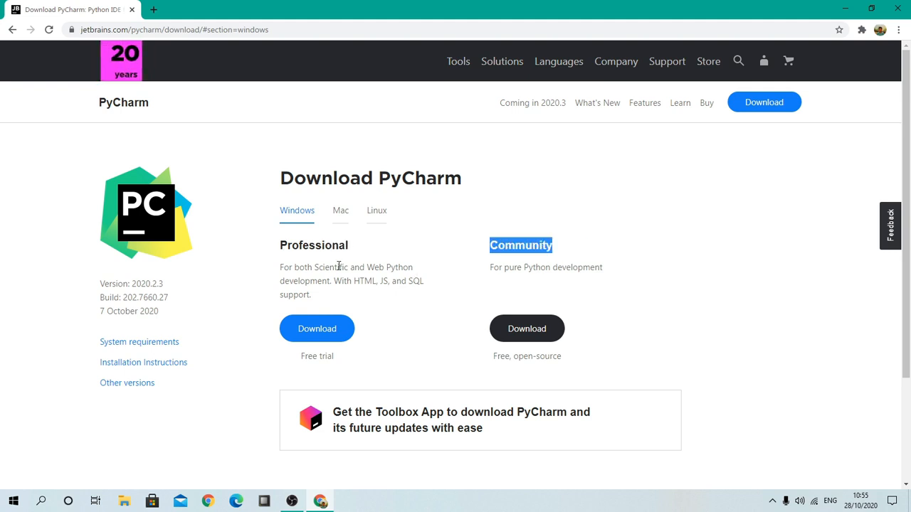
left_click_drag(280, 248, 365, 252)
left_click_drag(289, 269, 436, 282)
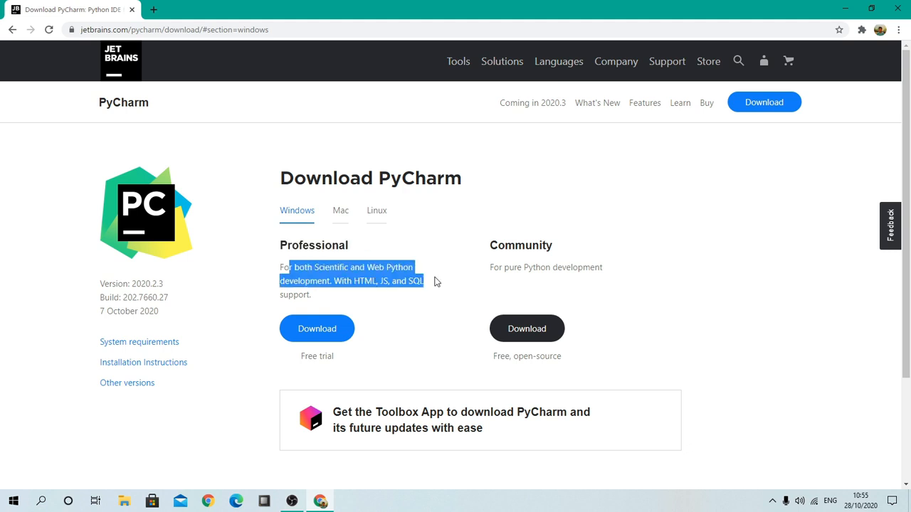
left_click(387, 279)
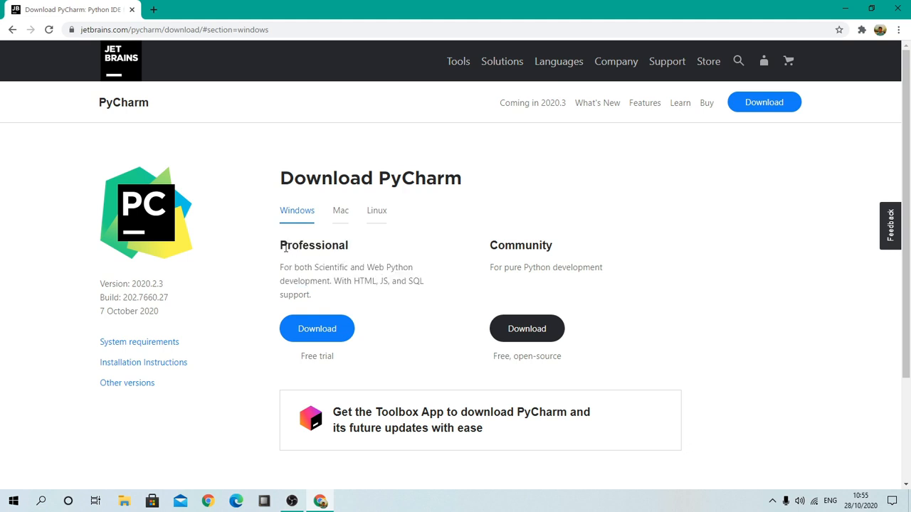
left_click_drag(280, 247, 406, 282)
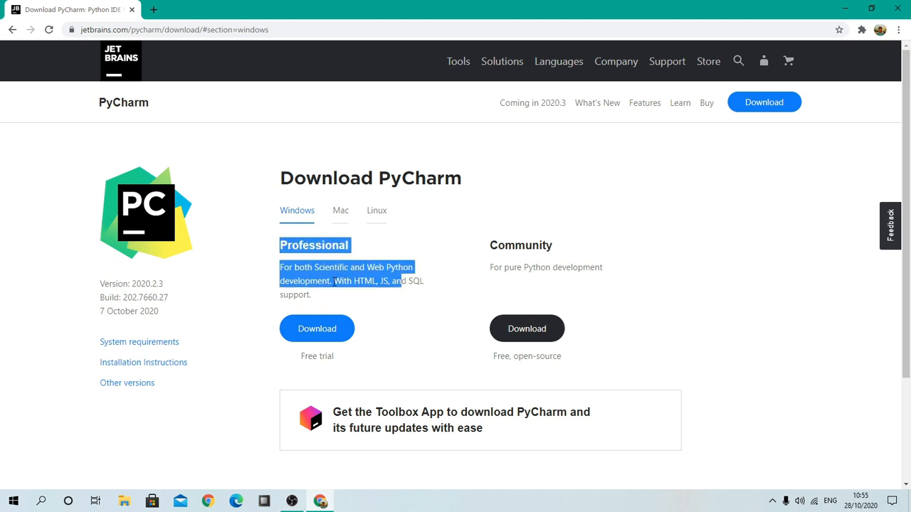
left_click(333, 282)
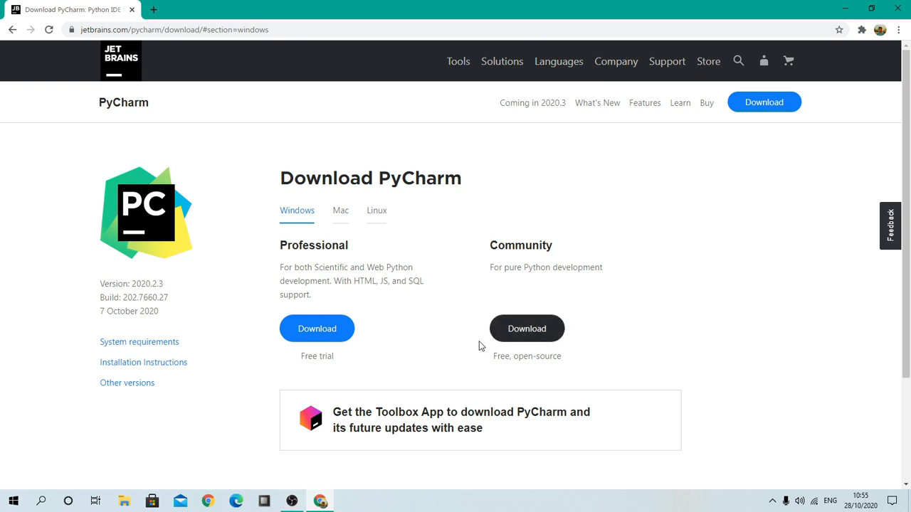
scroll(476, 346, "down", 1)
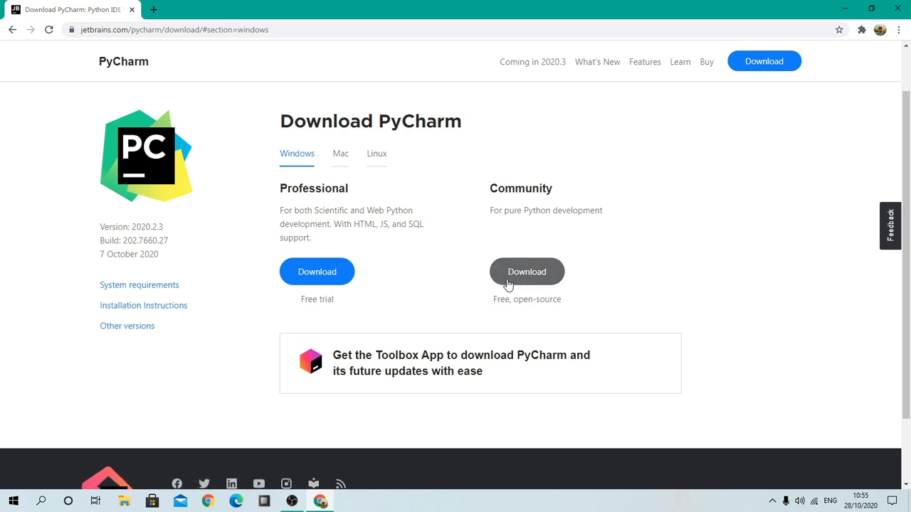
Check the Downloads folder for the pycharm-community-2020.2.3 installer, and close the folder window and the browser.
left_click(125, 502)
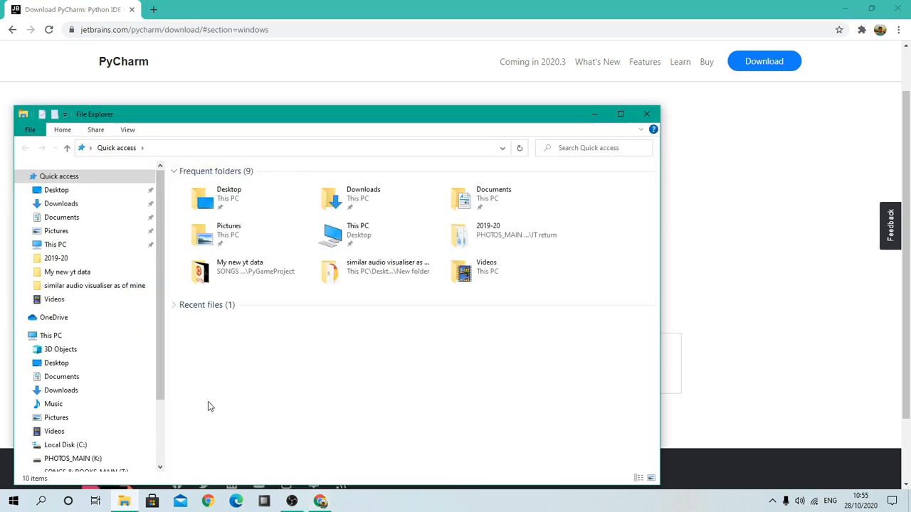
left_click(78, 396)
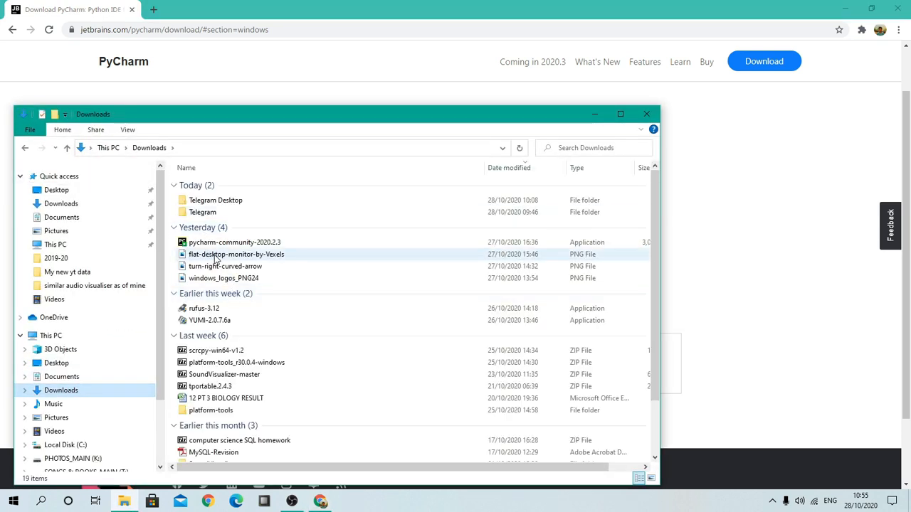
left_click(230, 245)
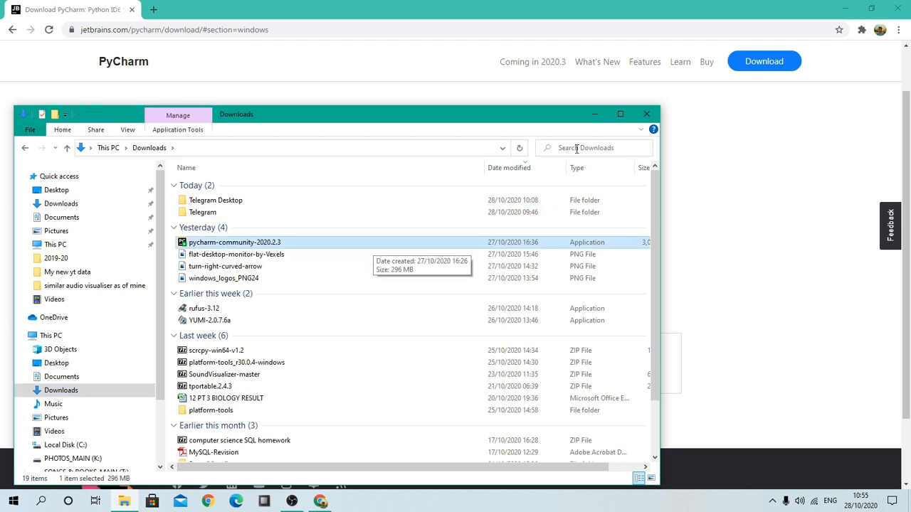
left_click(646, 115)
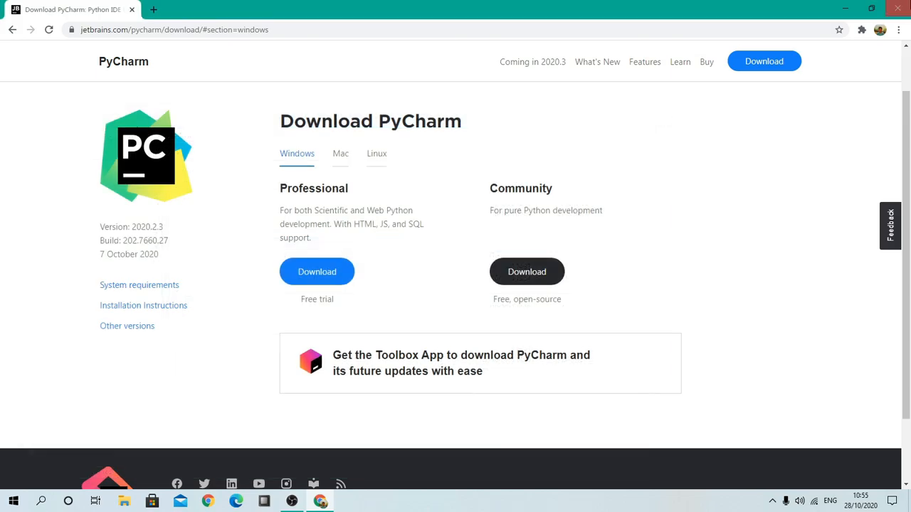
key("alt+F4")
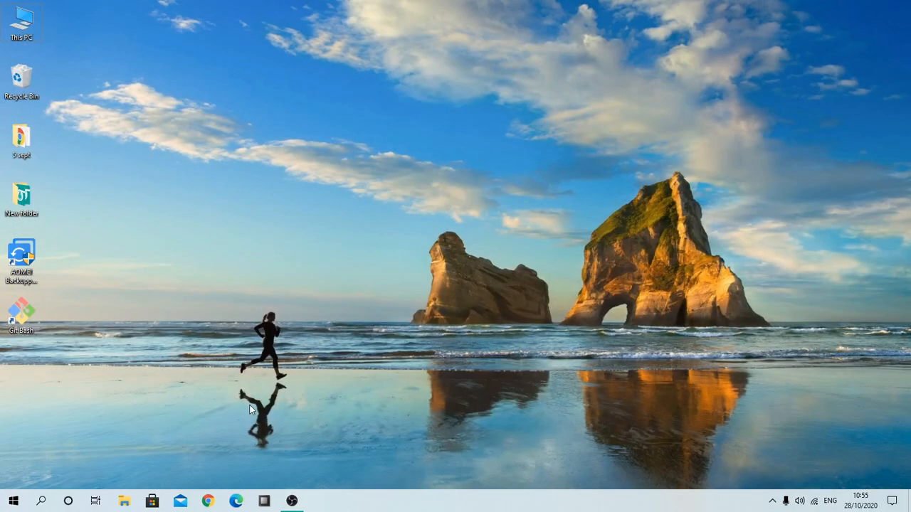
Launch the pycharm-community-2020.2.3 installer from the Downloads folder and close the folder window.
key("super+e")
left_click(84, 390)
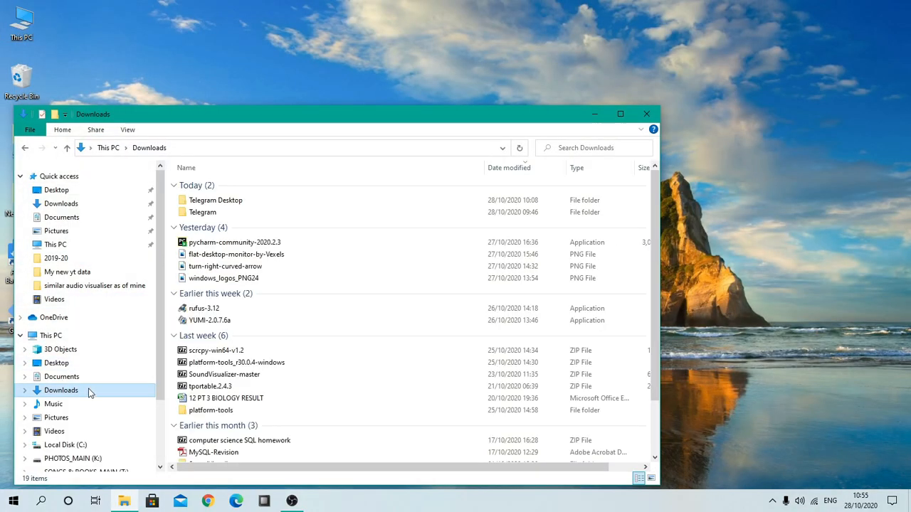
left_click(316, 248)
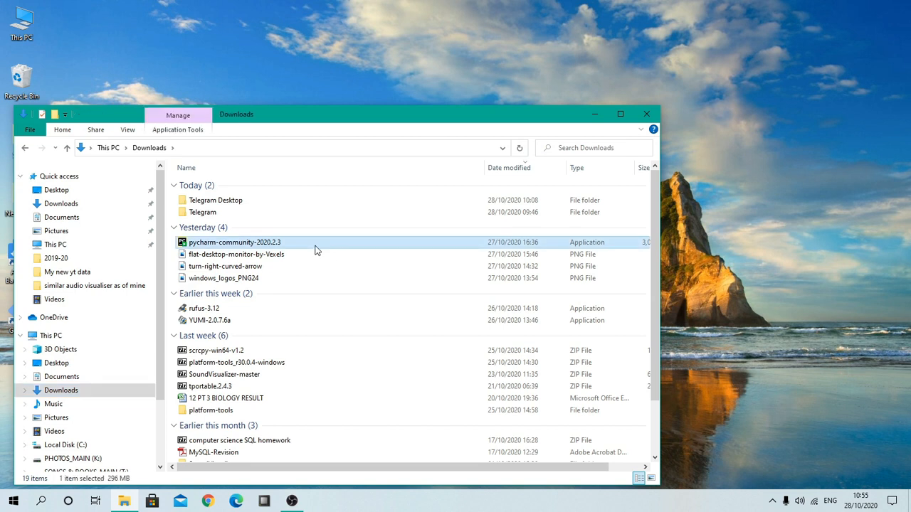
double_click(316, 250)
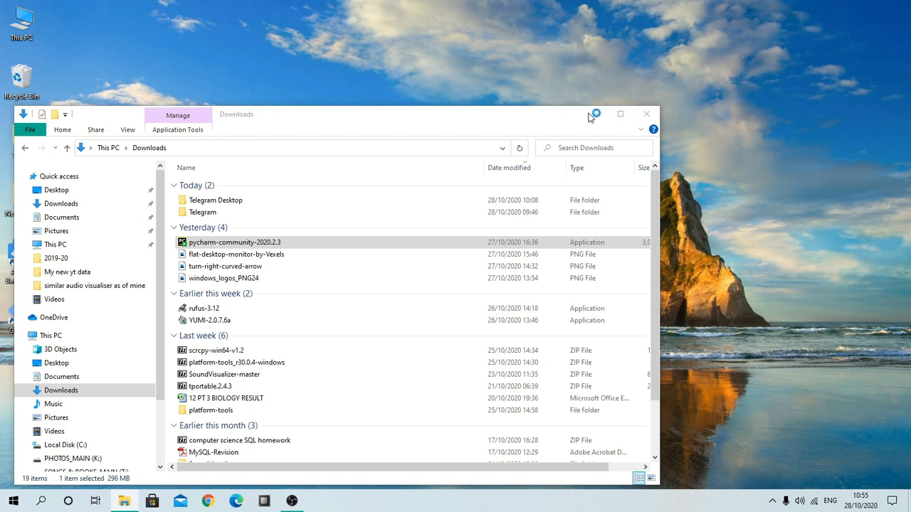
left_click(647, 114)
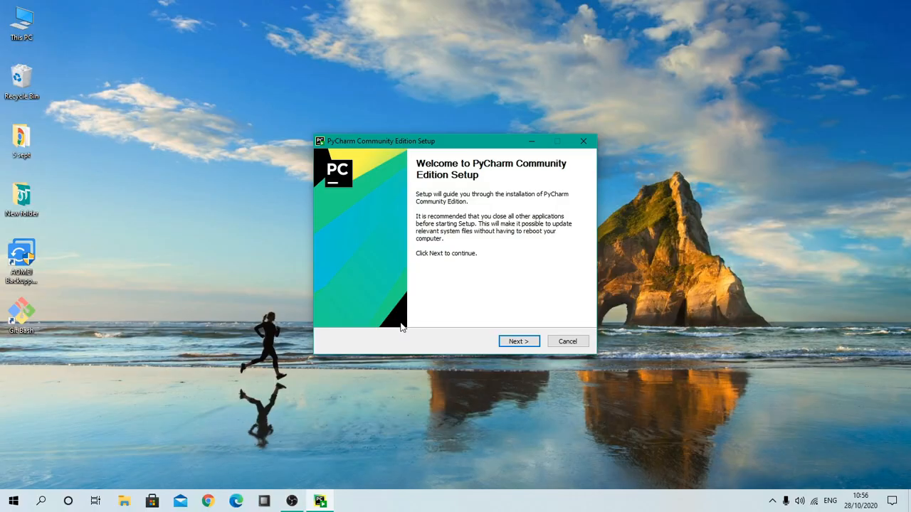
Proceed past the setup welcome page and accept the default destination folder for PyCharm Community Edition.
left_click_drag(391, 144, 364, 144)
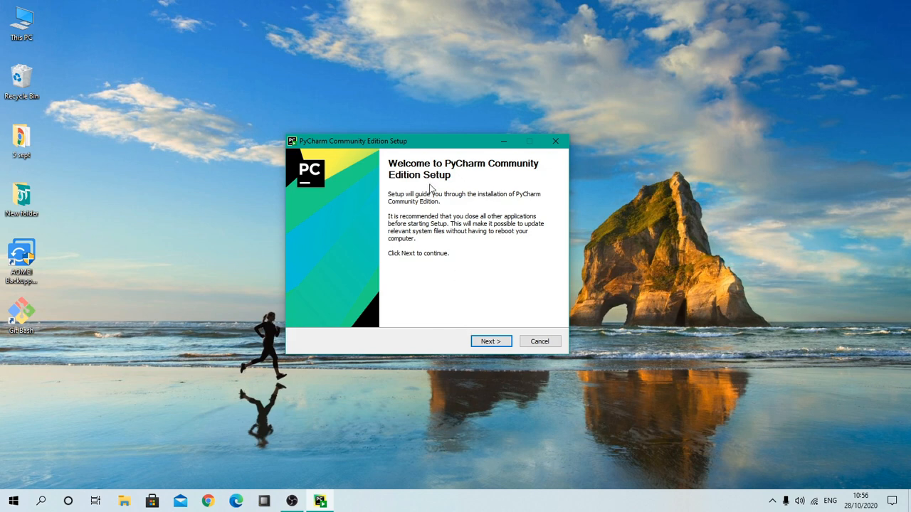
left_click_drag(416, 139, 368, 137)
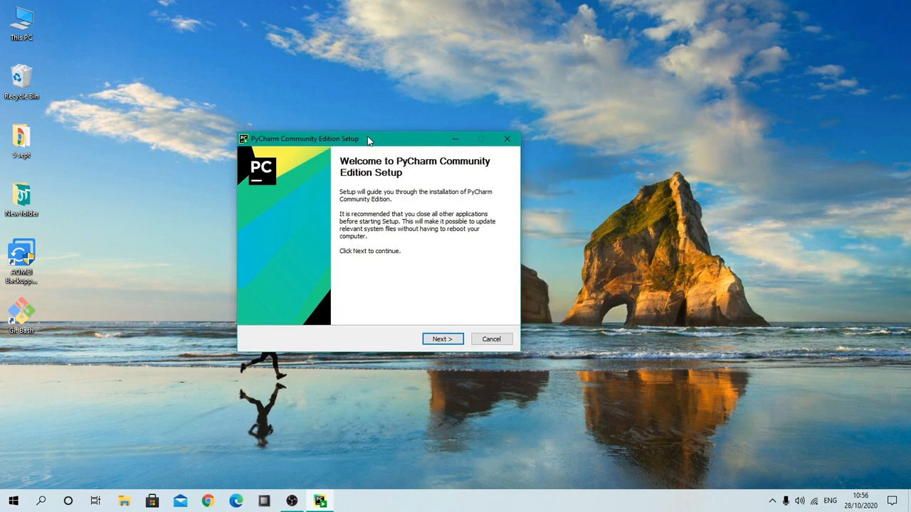
left_click(439, 340)
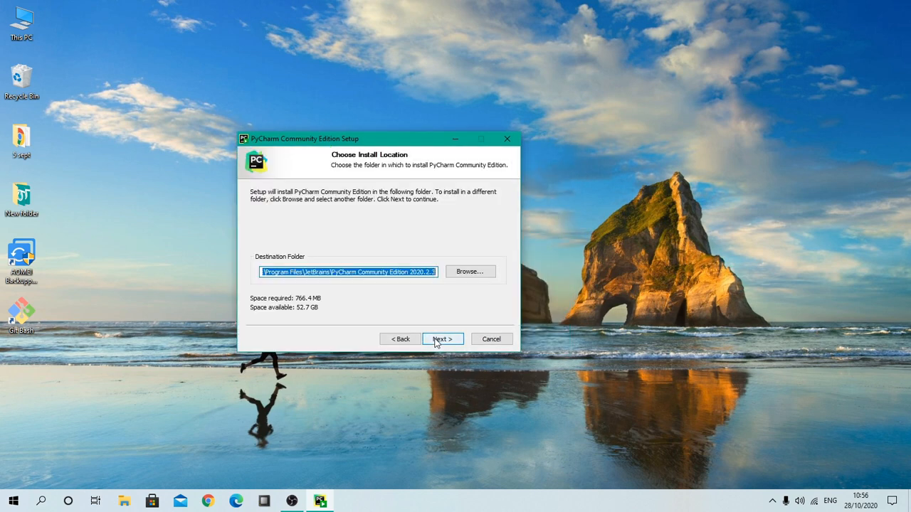
left_click(284, 271)
left_click_drag(270, 272, 396, 272)
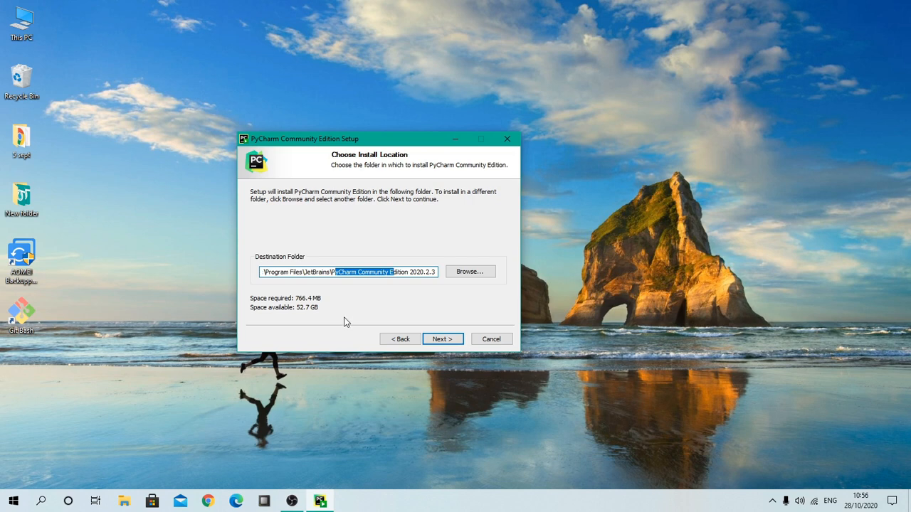
left_click(440, 340)
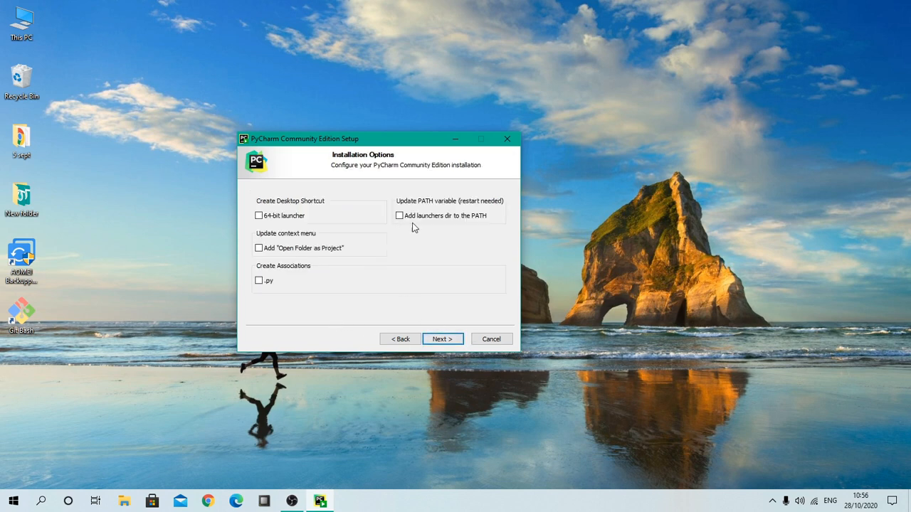
Enable the 64-bit launcher desktop shortcut and the Add "Open Folder as Project" context menu option, and continue to the Start Menu folder choice.
left_click_drag(337, 140, 381, 140)
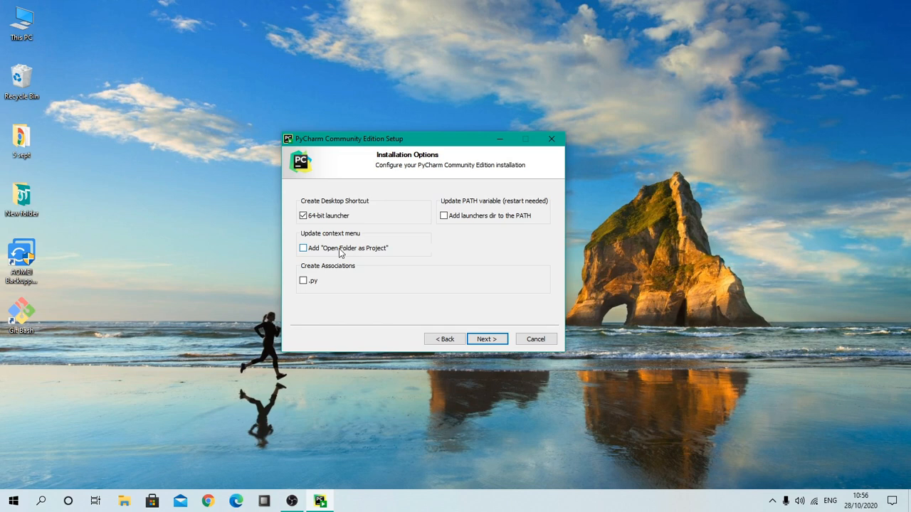
left_click(20, 151)
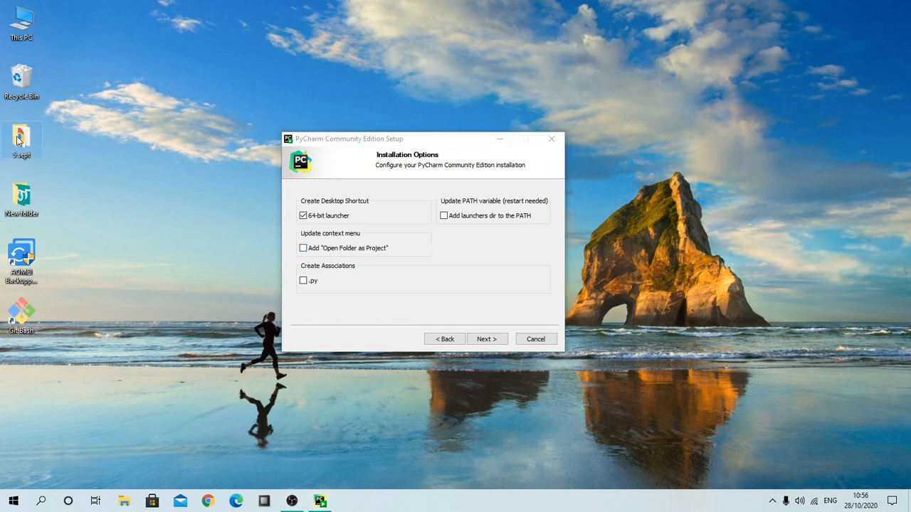
right_click(18, 139)
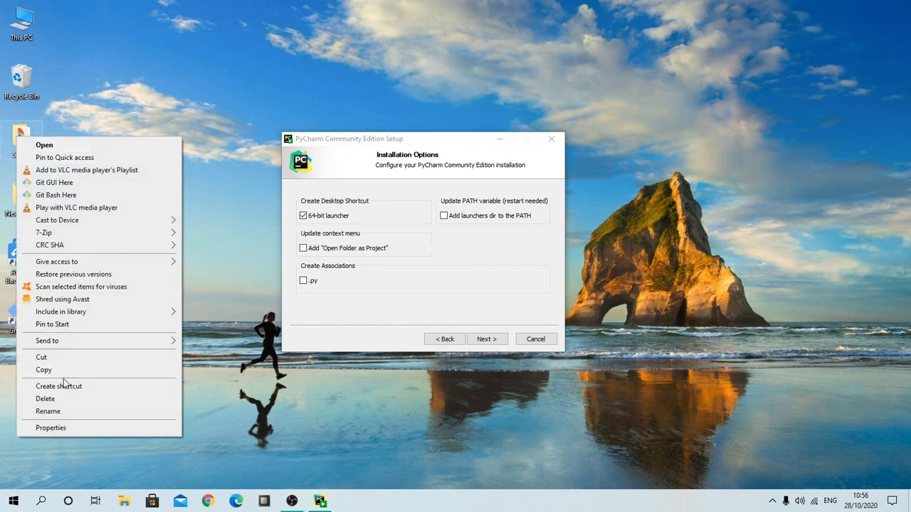
left_click(140, 106)
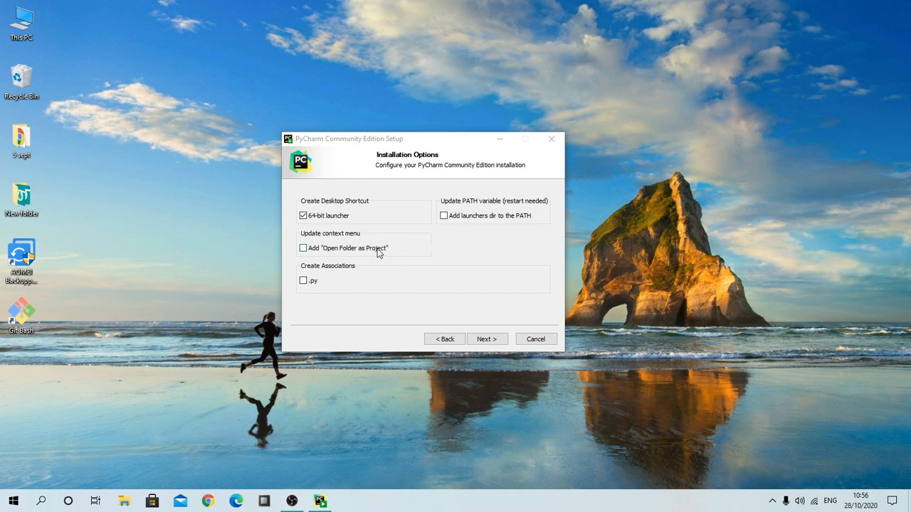
left_click_drag(390, 146, 372, 146)
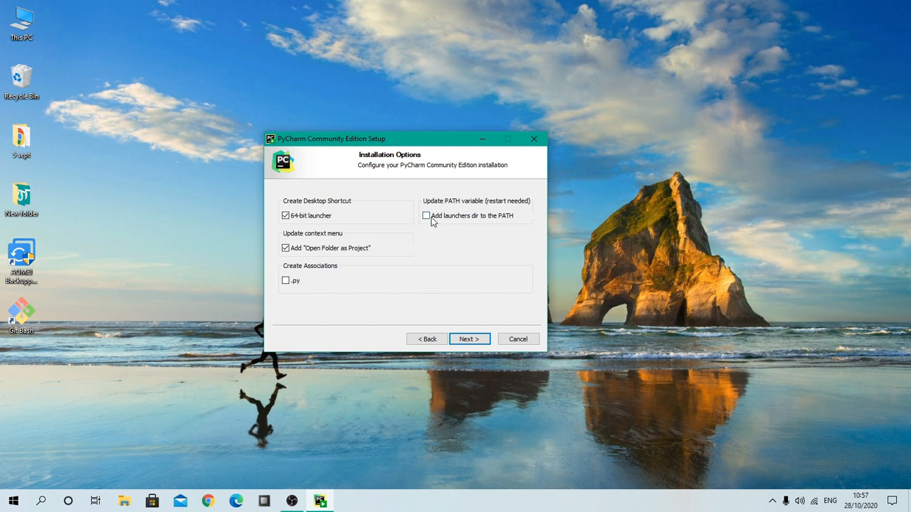
left_click(465, 340)
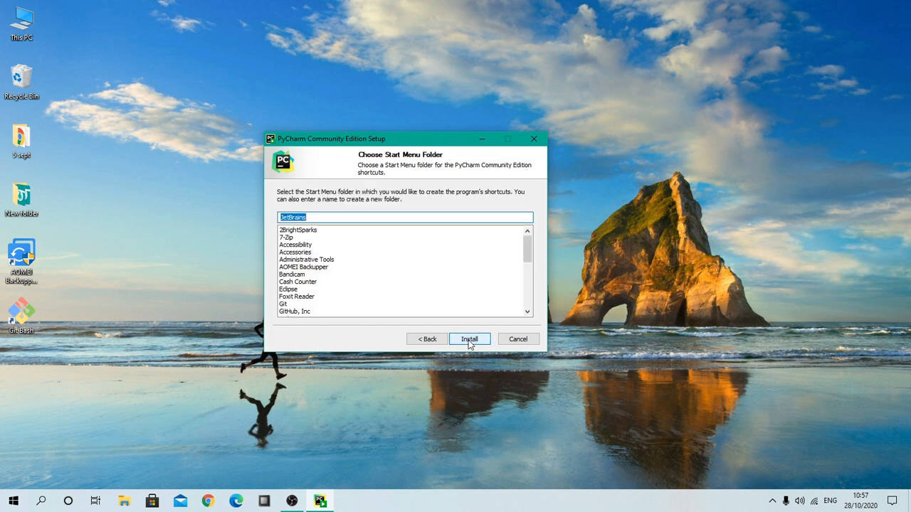
Install PyCharm with the JetBrains Start Menu folder and finish setup with the "I want to manually reboot later" option.
left_click(474, 340)
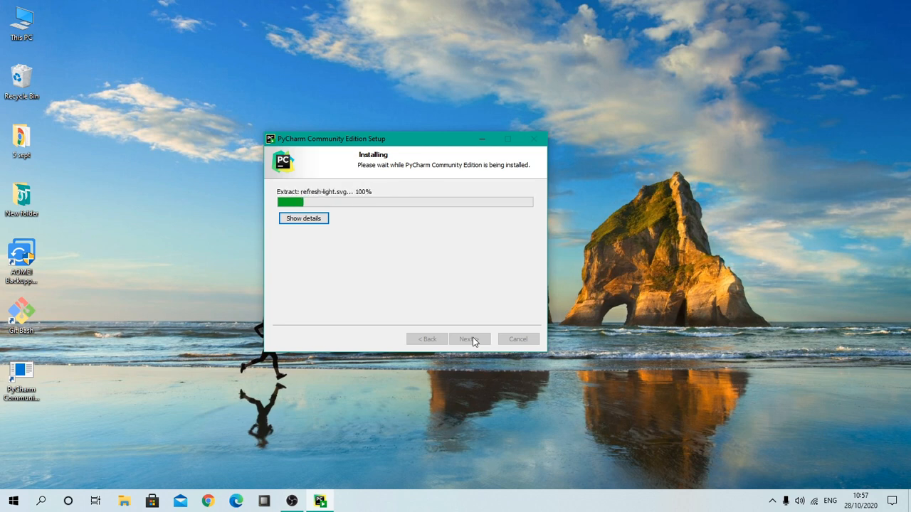
left_click(304, 219)
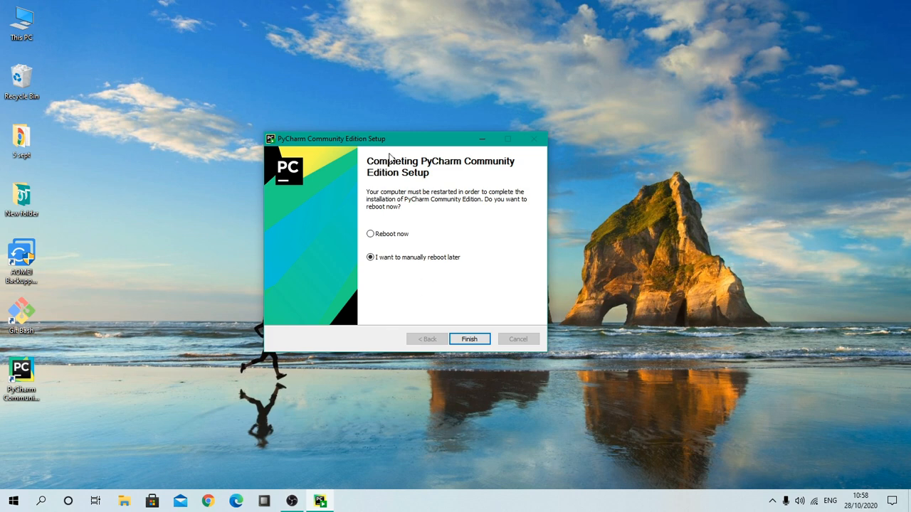
mouse_move(390, 140)
left_mouse_down()
mouse_move(449, 140)
mouse_move(396, 139)
mouse_move(381, 149)
left_mouse_up()
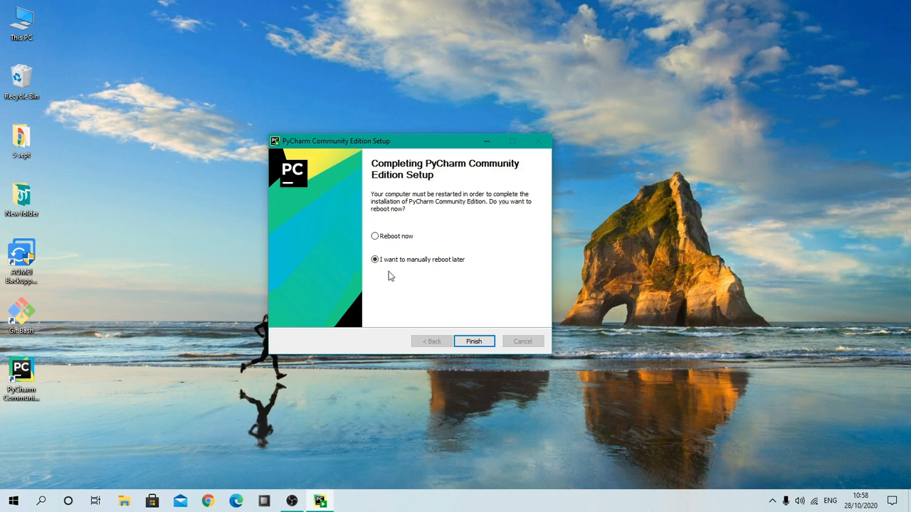
left_click(474, 342)
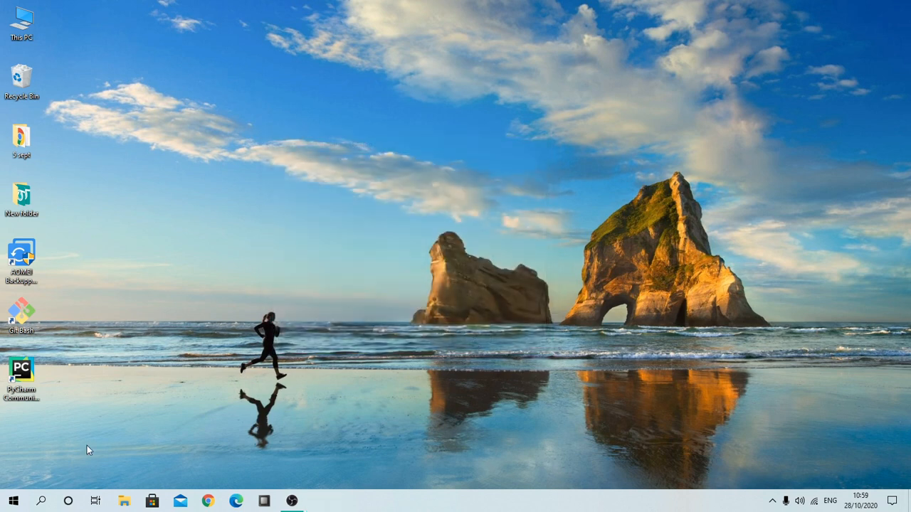
Launch PyCharm Community Edition from the desktop without importing any previous settings.
double_click(28, 382)
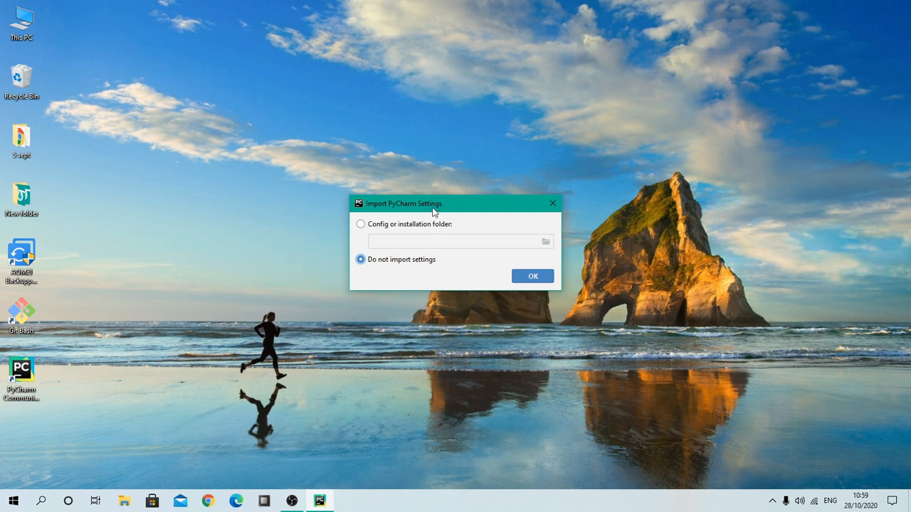
left_click_drag(433, 209, 422, 205)
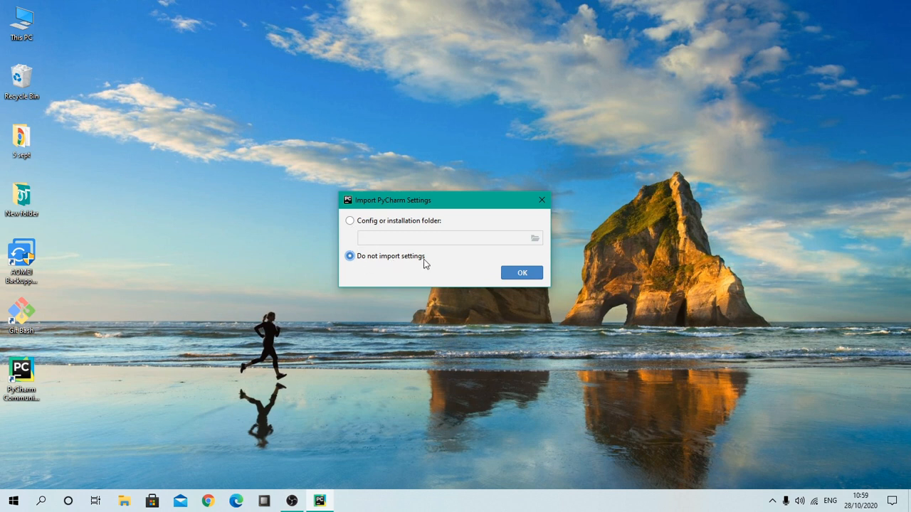
left_click(524, 275)
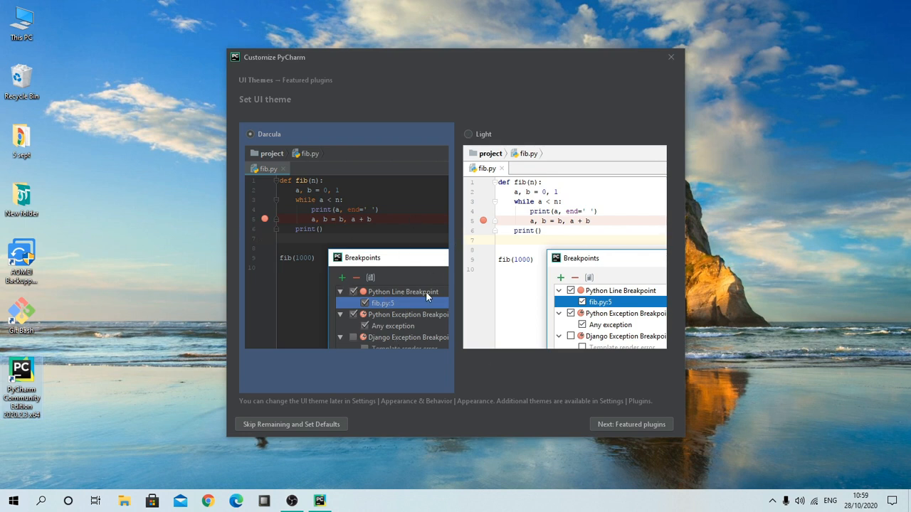
Finish the initial customization with the Darcula theme and no featured plugins, and start a new project.
left_click(622, 423)
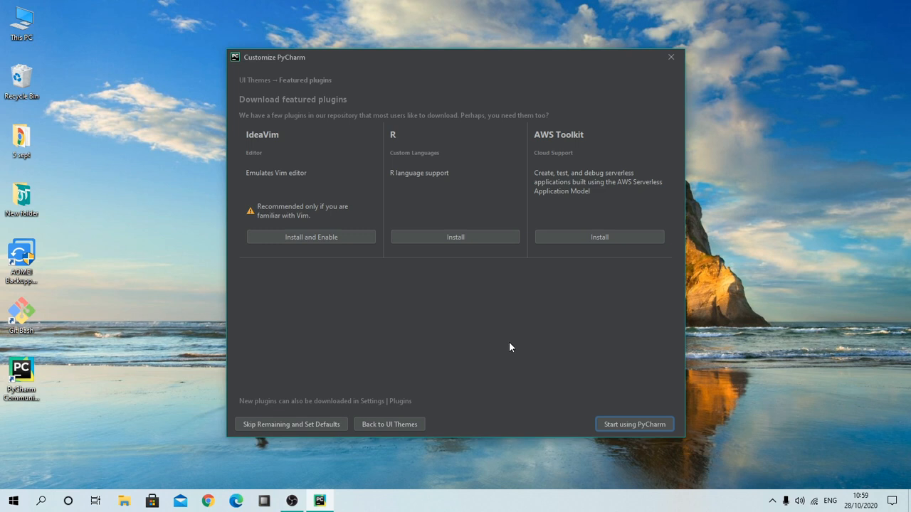
left_click(630, 424)
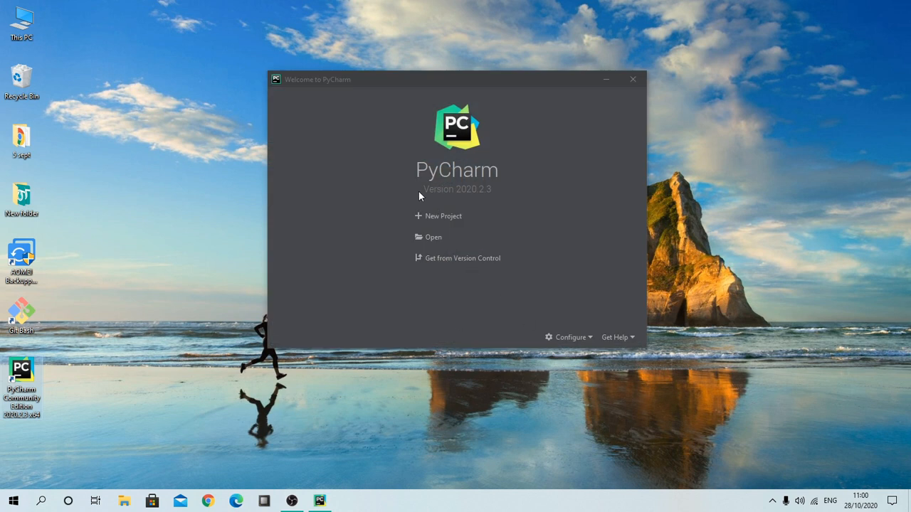
mouse_move(401, 86)
left_mouse_down()
mouse_move(388, 95)
mouse_move(405, 93)
left_mouse_up()
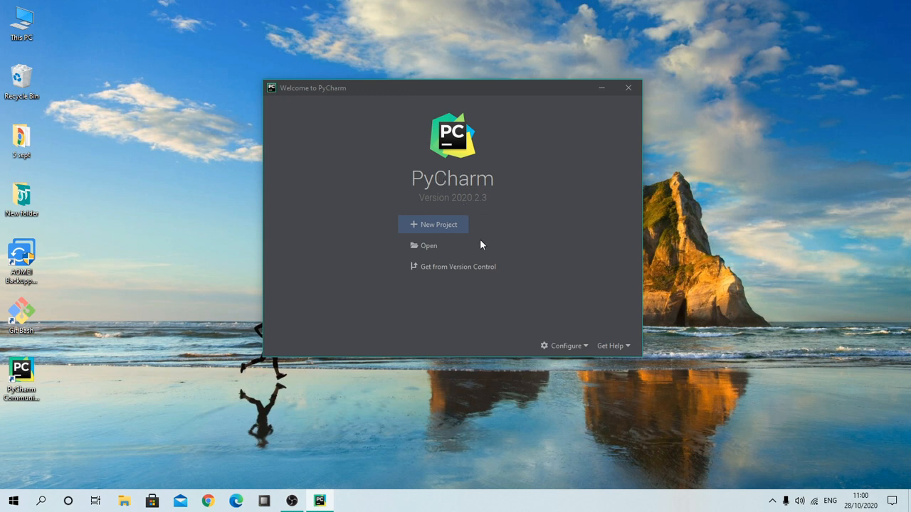
left_click(436, 229)
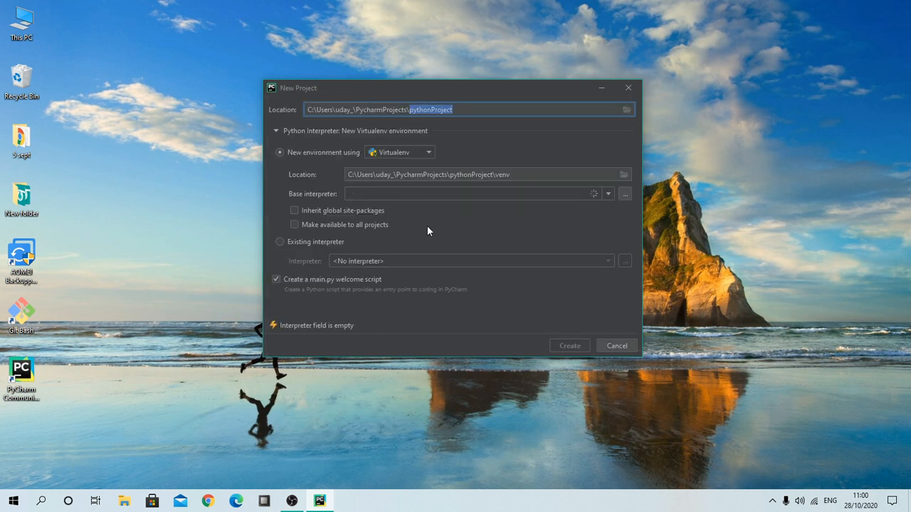
Examine the default location path of the new project, including its PycharmProjects and pythonProject folders.
left_click(471, 110)
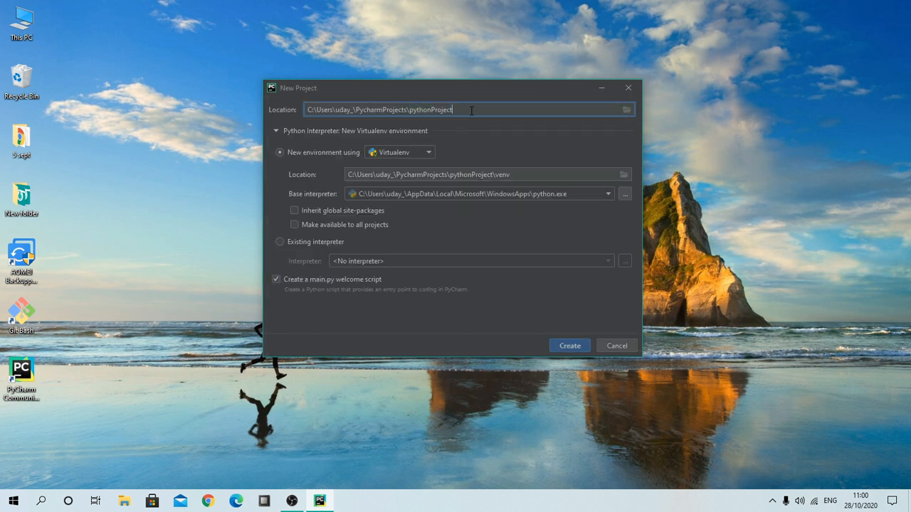
key("shift+Left")
key("shift+Left")
key("shift+Left")
key("shift+Left")
key("shift+Left")
key("shift+Left")
key("shift+Left")
key("shift+Left")
key("shift+Left")
key("shift+Left")
key("shift+Left")
key("shift+Left")
key("shift+Left")
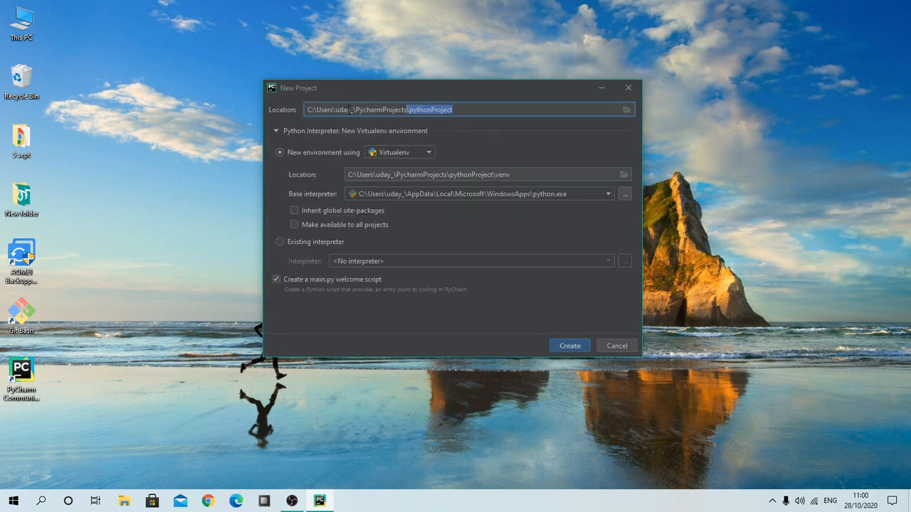
left_click_drag(310, 110, 453, 109)
left_click(410, 109)
left_click(453, 110)
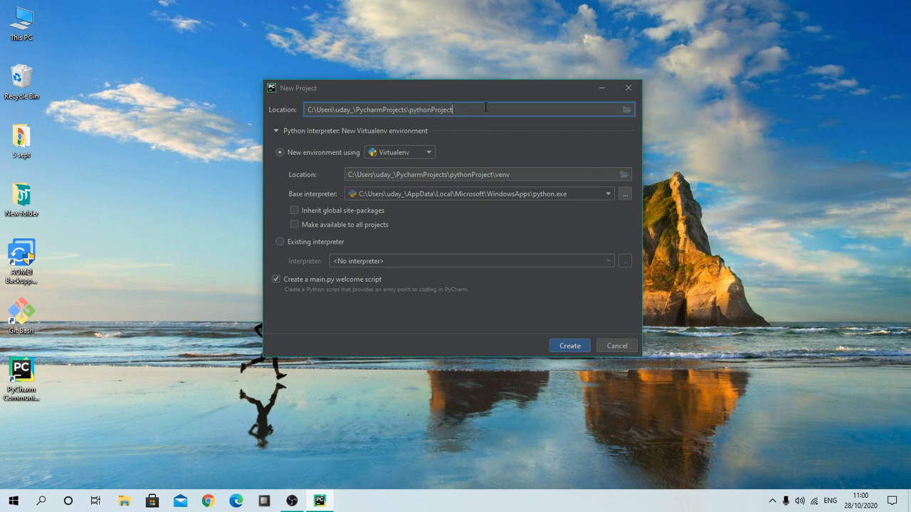
left_click_drag(472, 108, 358, 110)
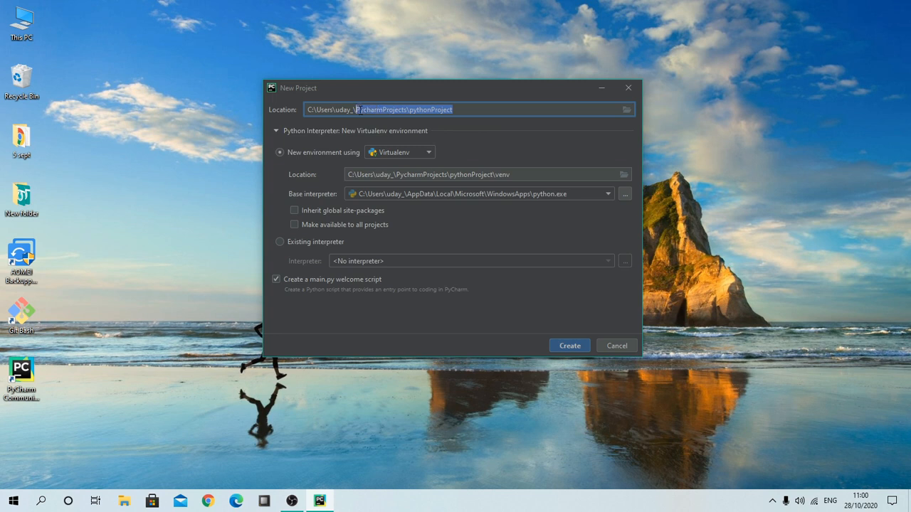
left_click(473, 111)
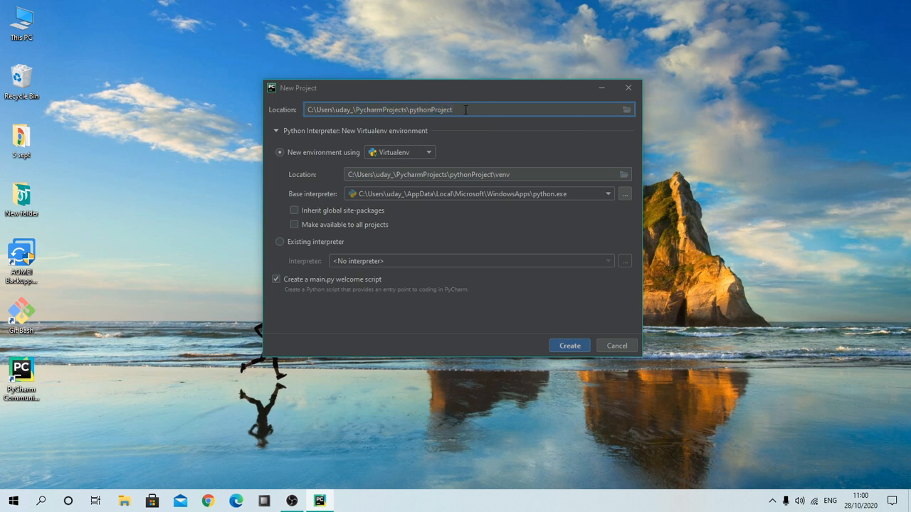
left_click_drag(460, 111, 354, 116)
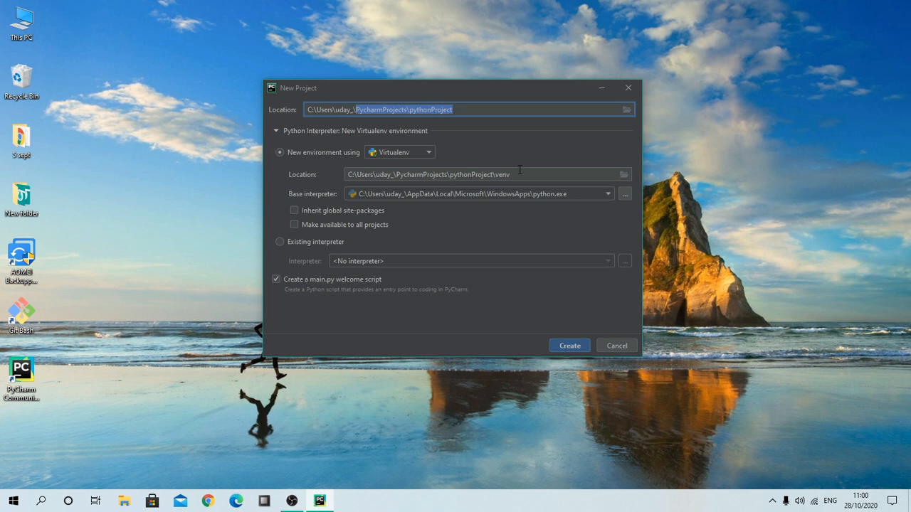
Replace the PycharmProjects folder in the project location with Documents, keeping pythonProject as the project folder.
left_click(407, 109)
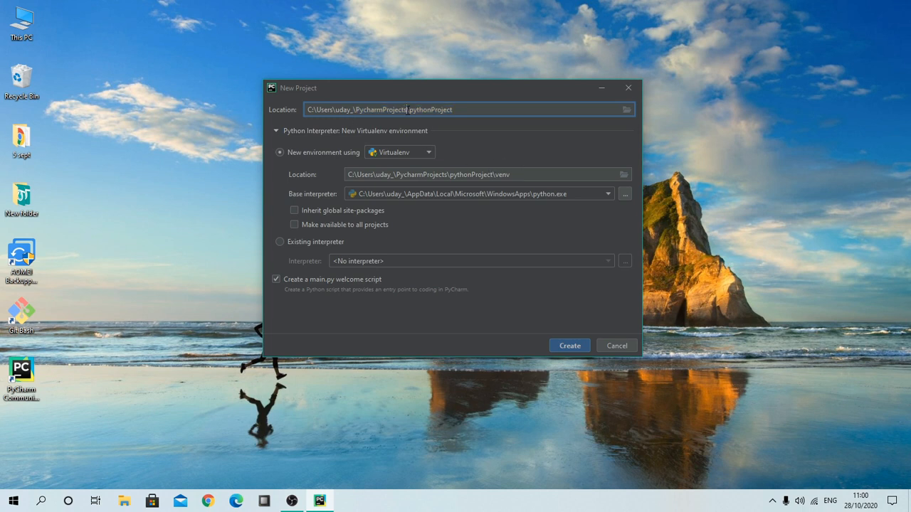
key("BackSpace")
key("BackSpace")
key("BackSpace")
key("BackSpace")
key("BackSpace")
key("BackSpace")
key("BackSpace")
key("BackSpace")
key("BackSpace")
key("BackSpace")
key("BackSpace")
key("BackSpace")
key("BackSpace")
key("BackSpace")
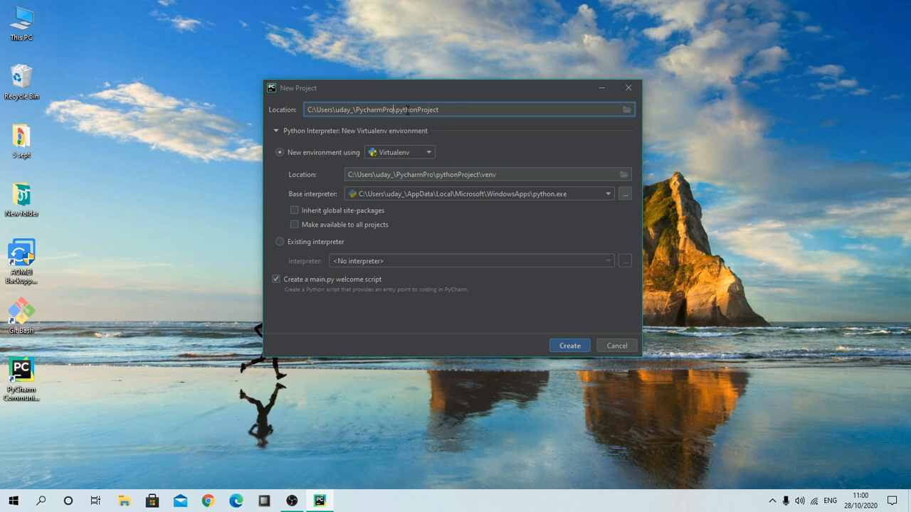
key("BackSpace")
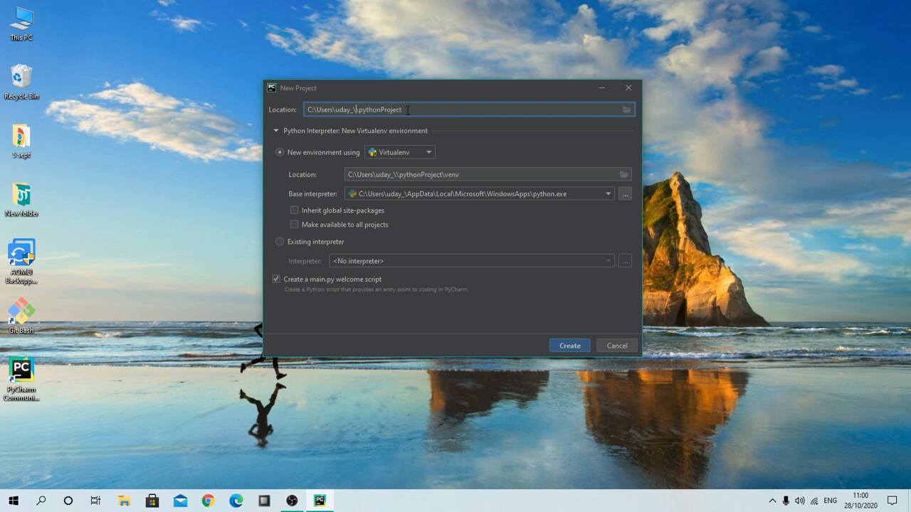
type("Documents\\")
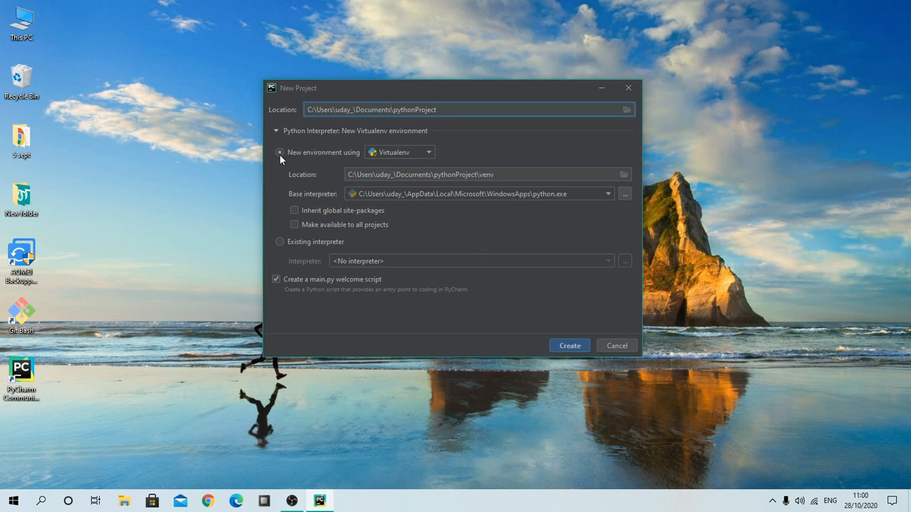
Choose an existing interpreter for the project, start adding a System Interpreter, and review the interpreter paths on offer.
left_click(279, 242)
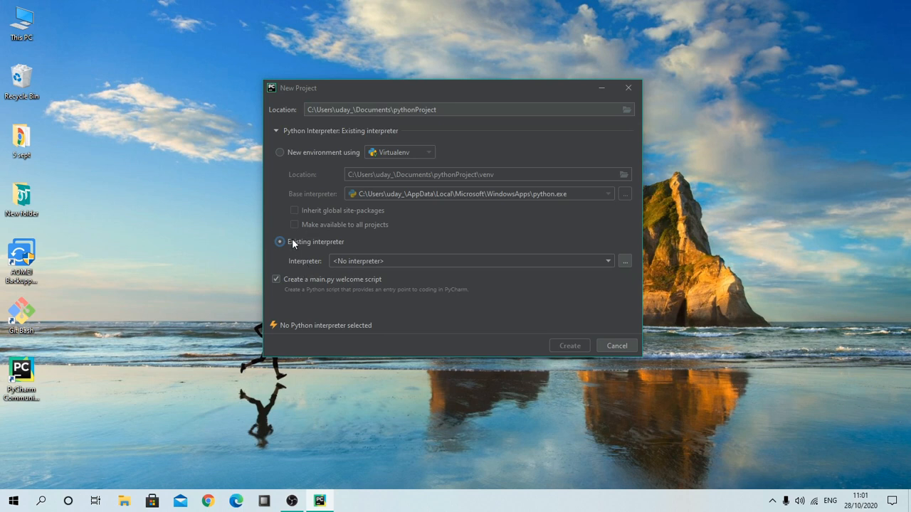
left_click(609, 261)
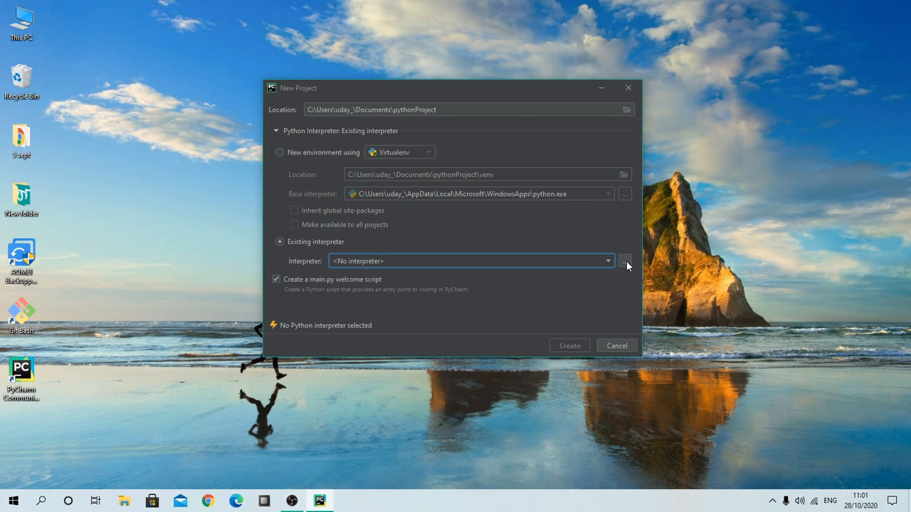
left_click(624, 261)
left_click(252, 114)
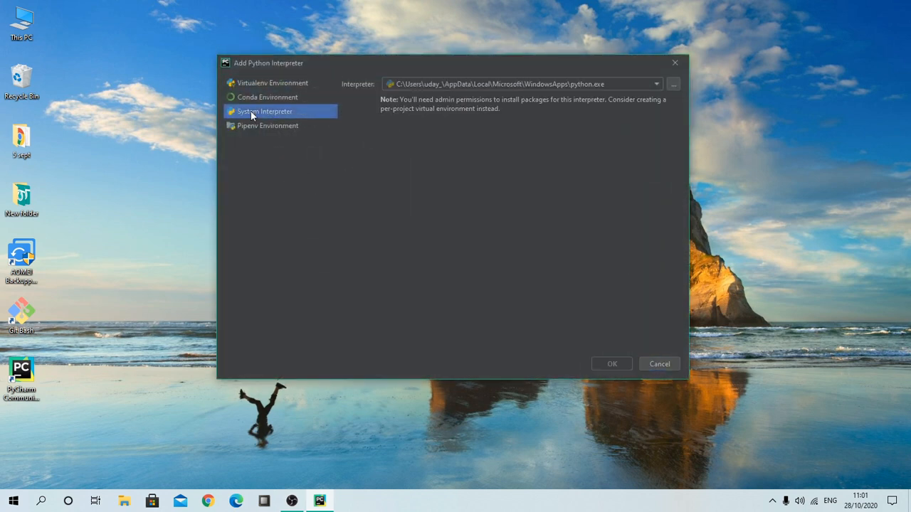
left_click(644, 84)
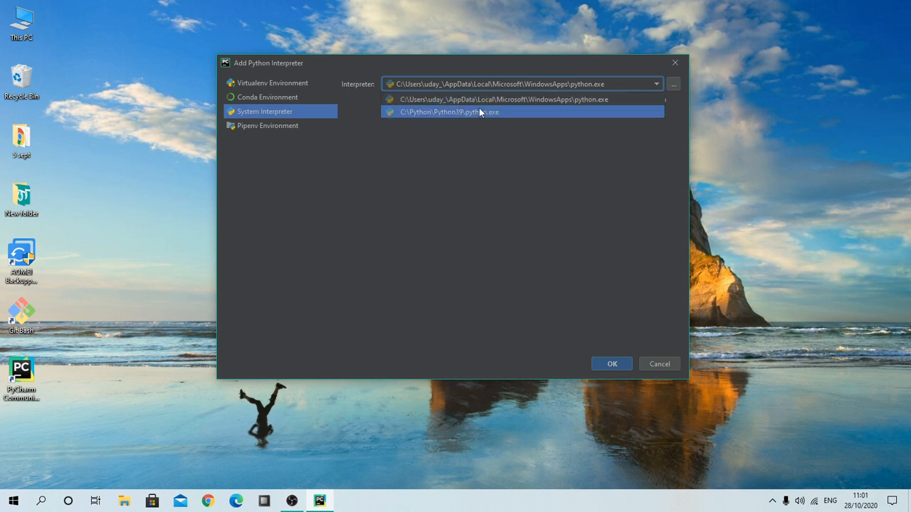
left_click(635, 84)
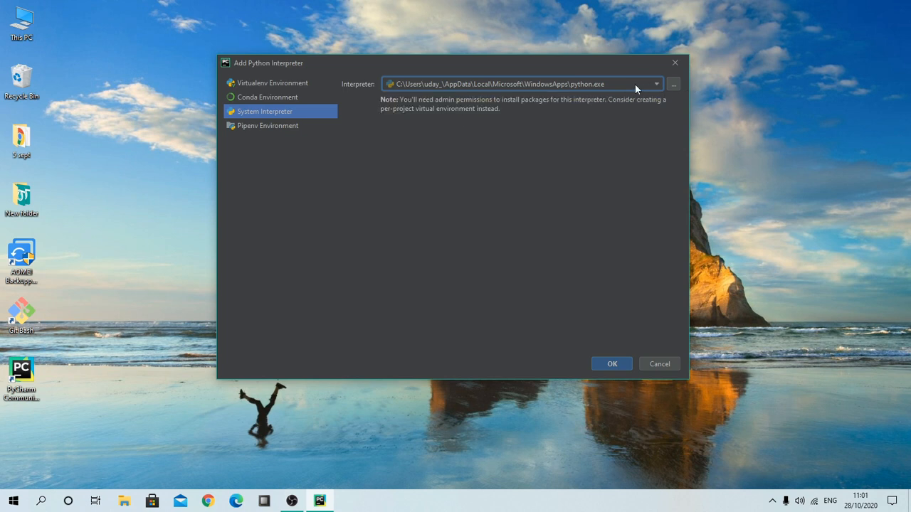
left_click(649, 84)
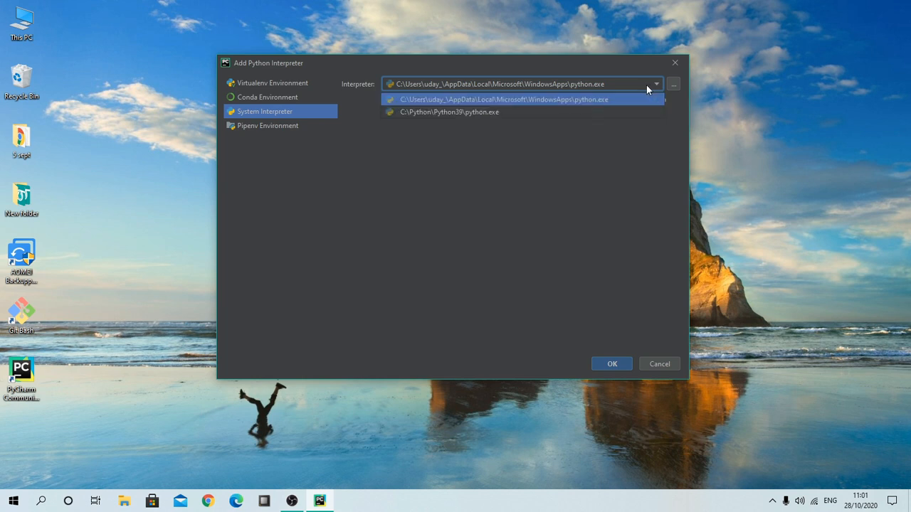
left_click(646, 85)
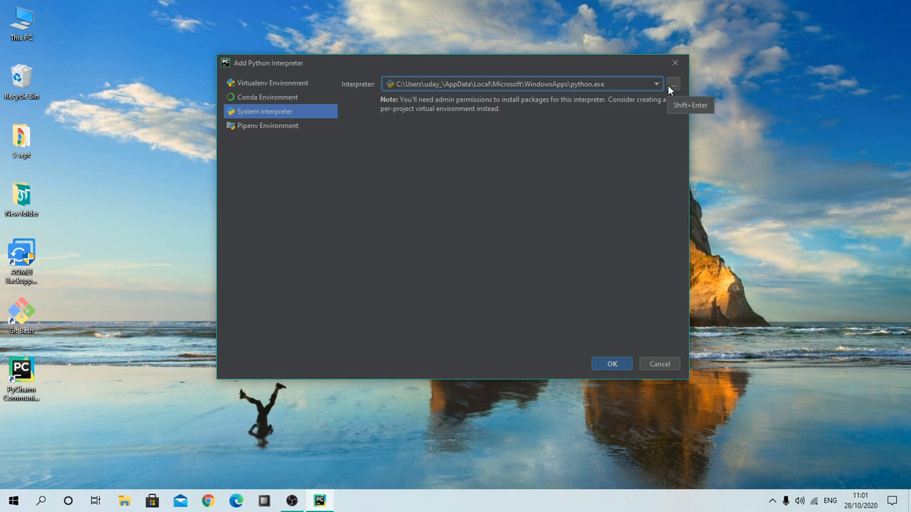
Browse to C:\Python\Python39\python.exe and add it as the project's system interpreter.
left_click(673, 85)
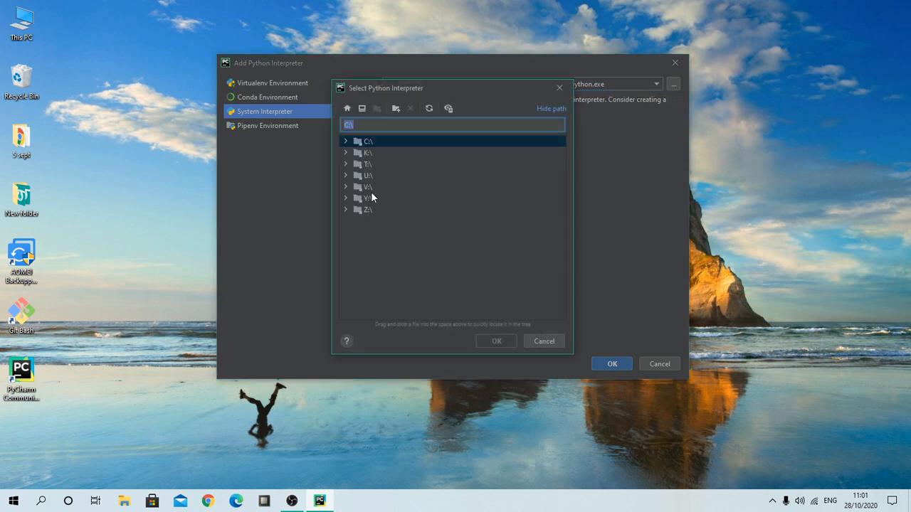
left_click(345, 141)
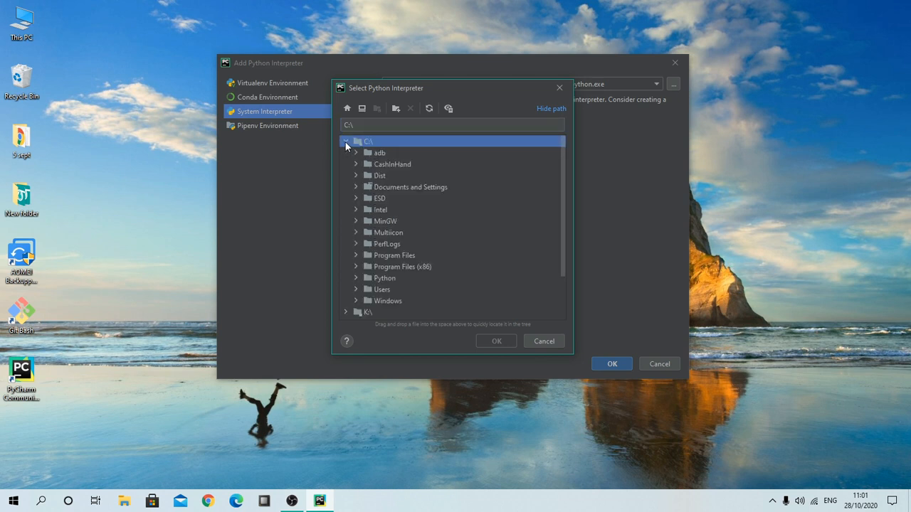
scroll(370, 249, "down", 2)
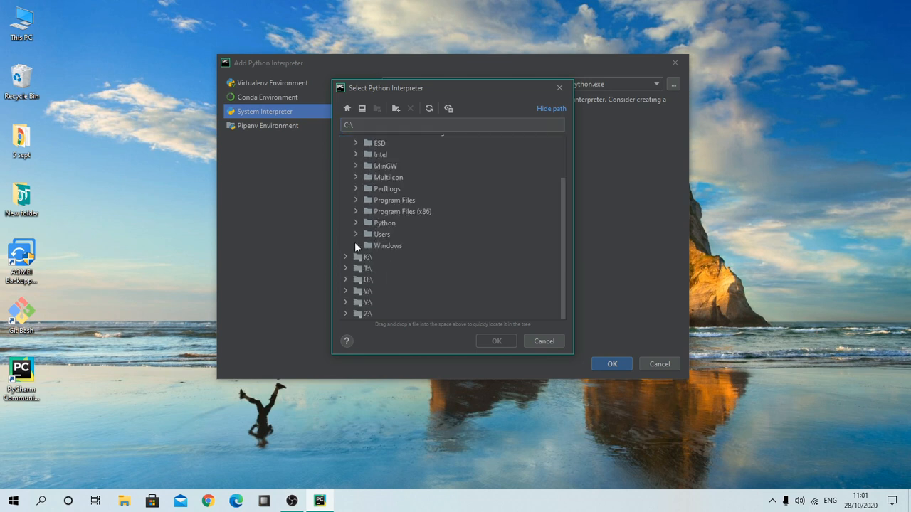
left_click(356, 223)
left_click(366, 235)
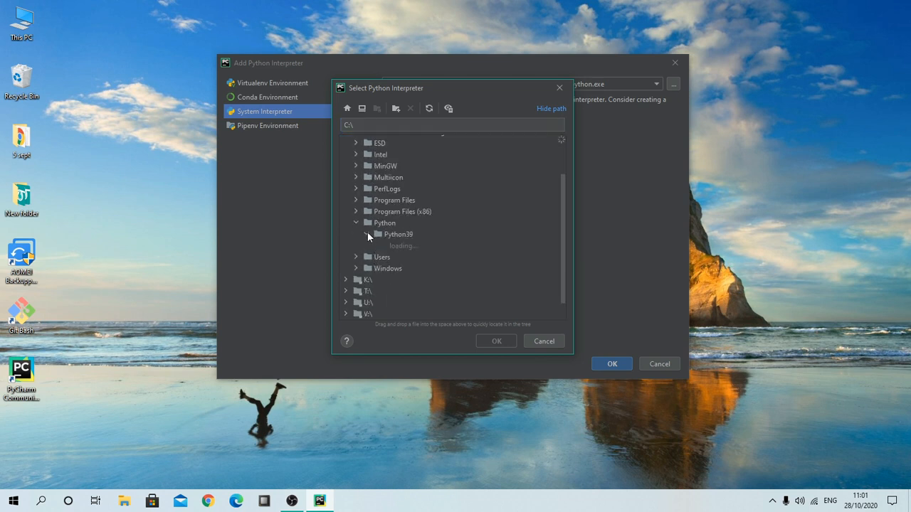
scroll(426, 243, "down", 3)
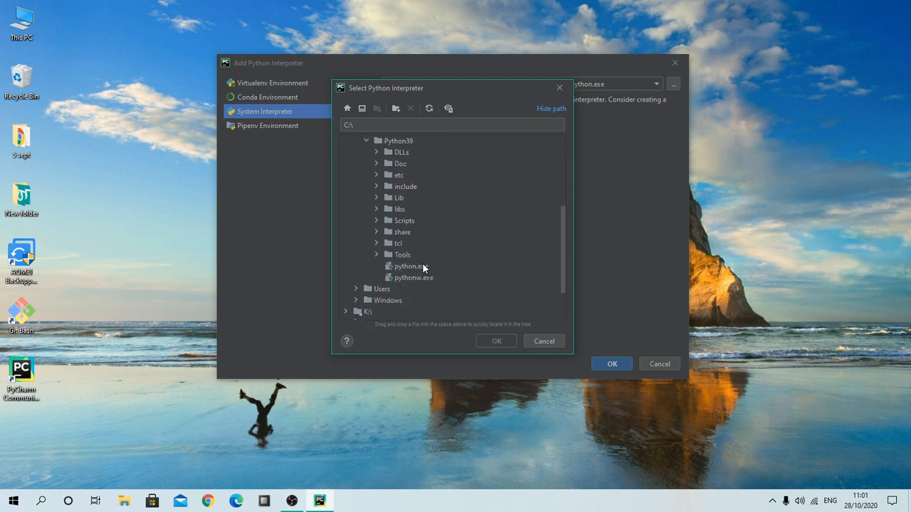
left_click(413, 267)
left_click(494, 341)
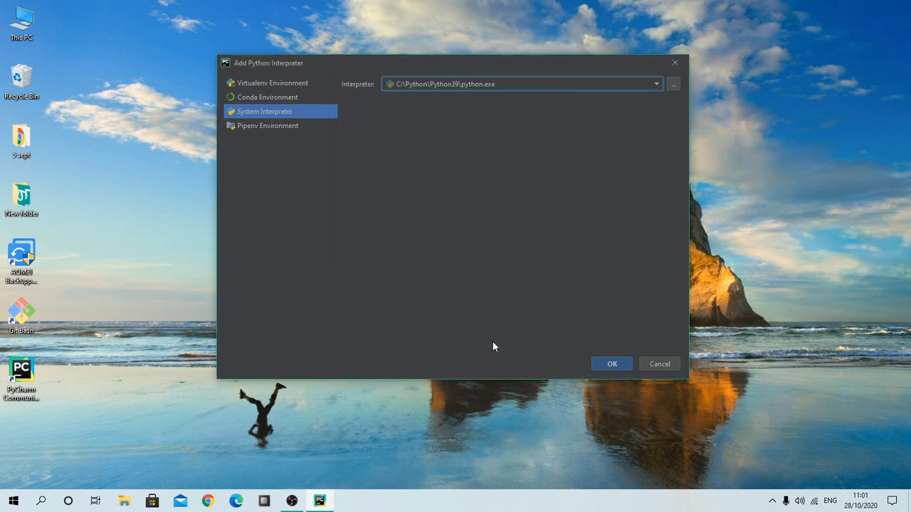
left_click(609, 364)
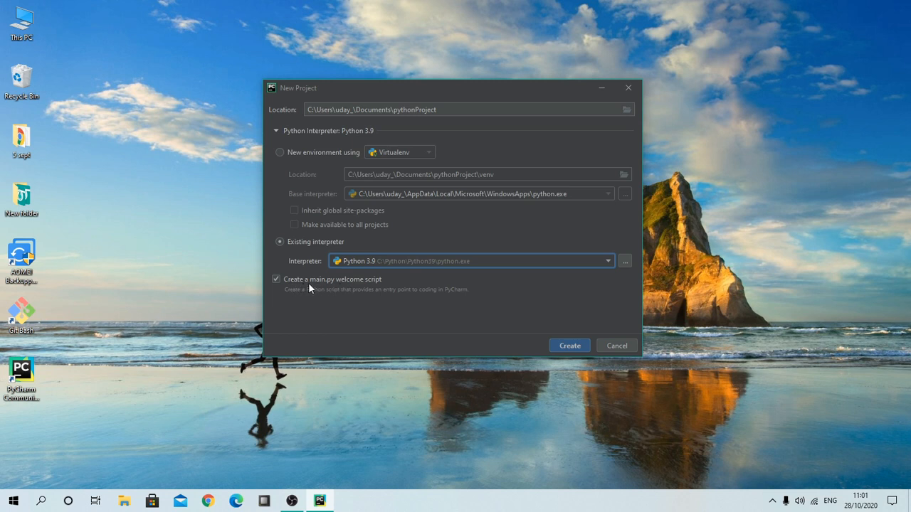
Create the project with the main.py welcome script, and close the Tip of the Day in the maximized project window.
left_click(562, 346)
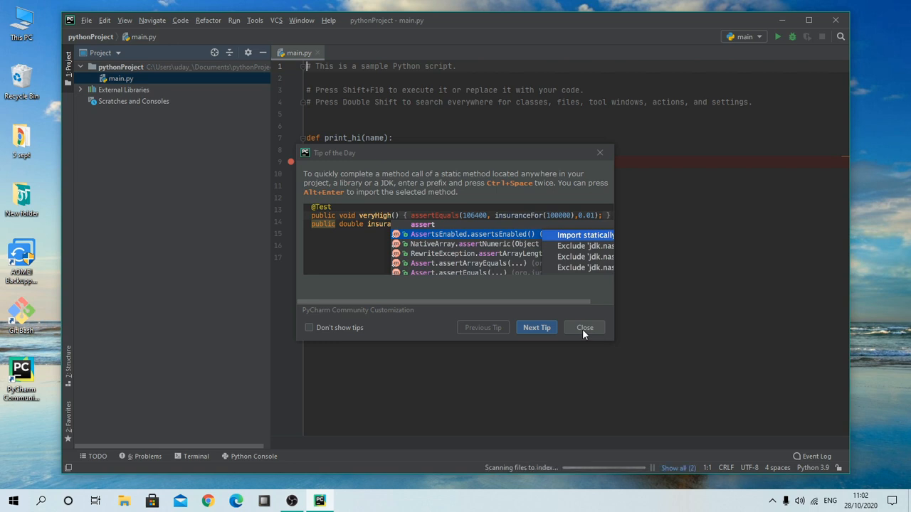
left_click(809, 21)
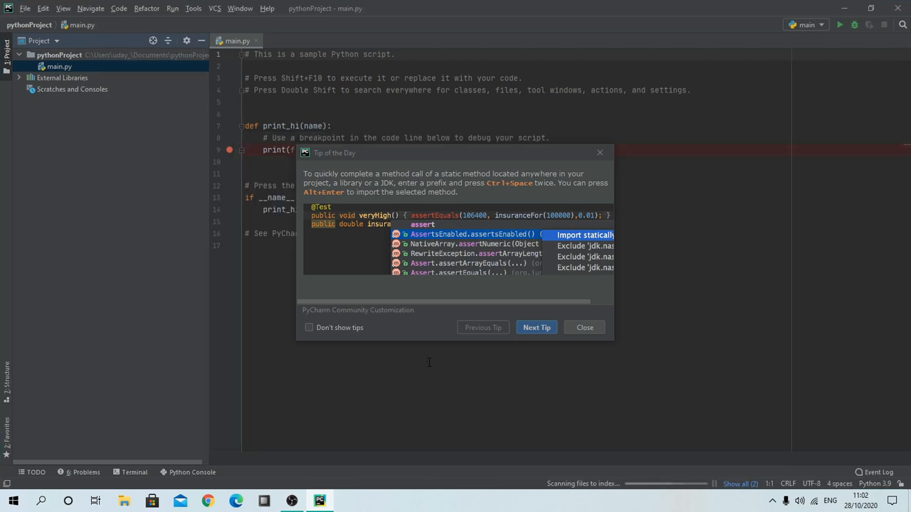
left_click(585, 328)
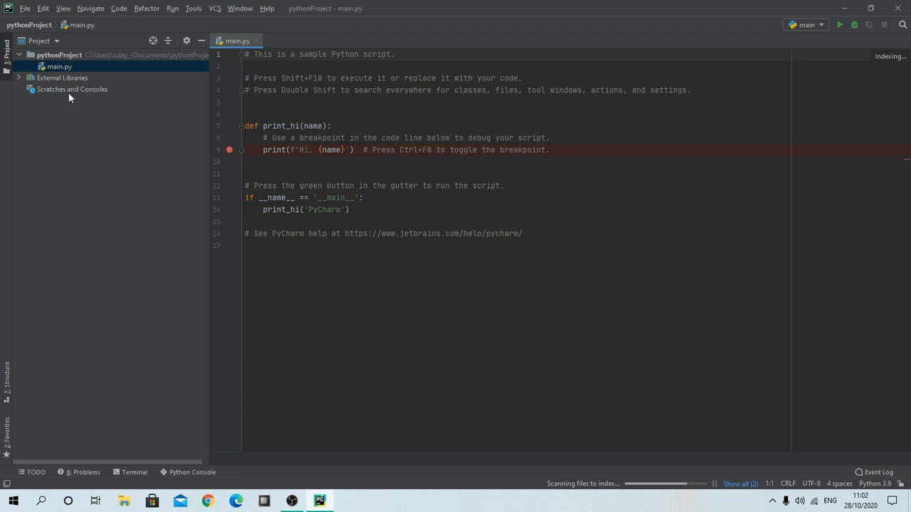
Enable the editor's general option "Change font size with Ctrl+Mouse Wheel", then apply and close the settings.
left_click(26, 10)
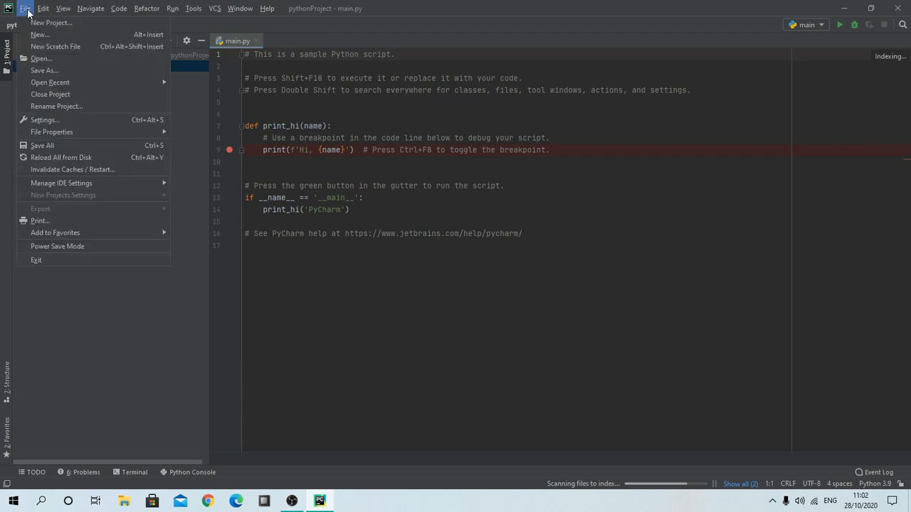
left_click(66, 119)
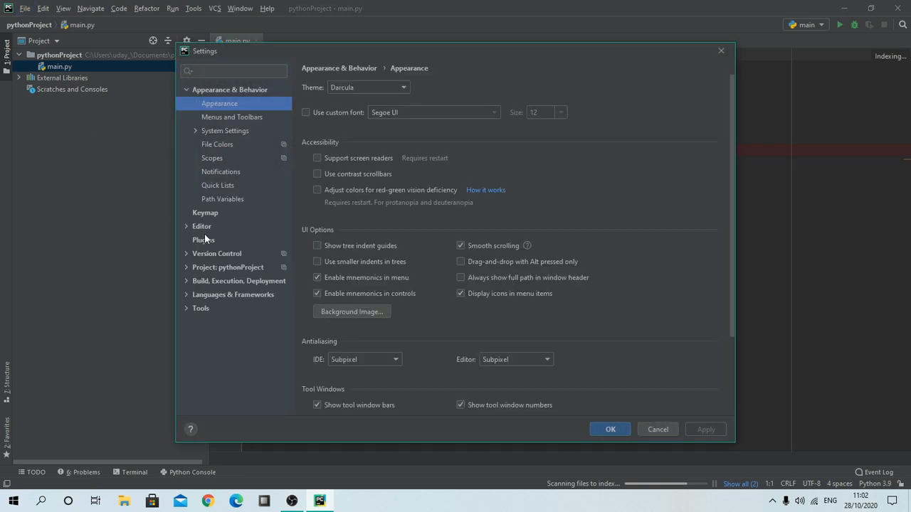
left_click(196, 227)
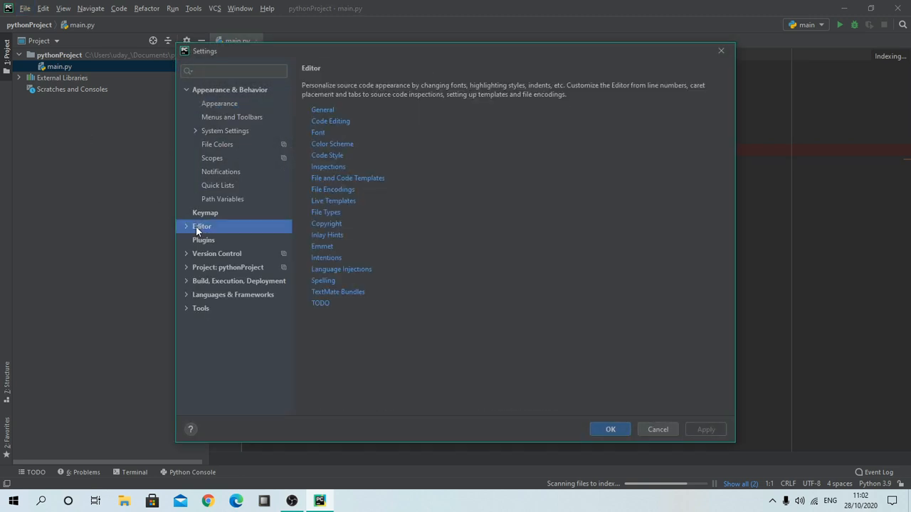
left_click(322, 110)
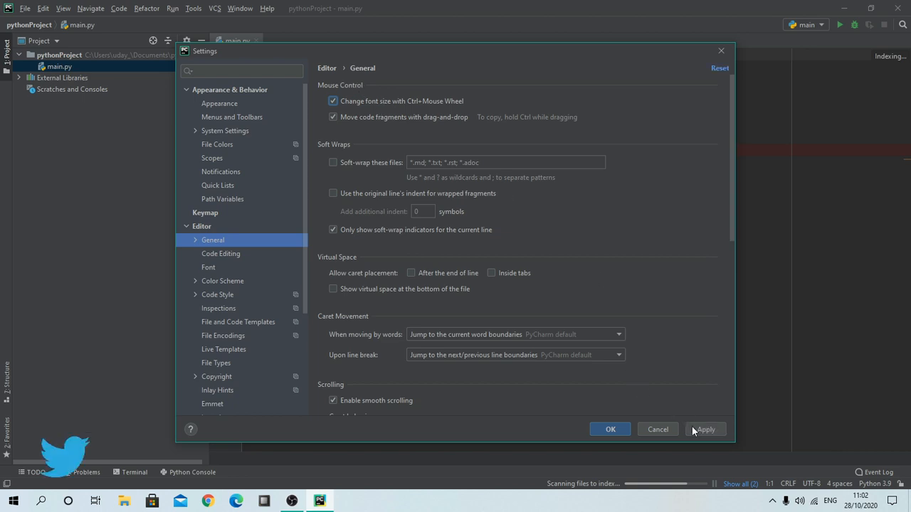
left_click(693, 429)
left_click(609, 430)
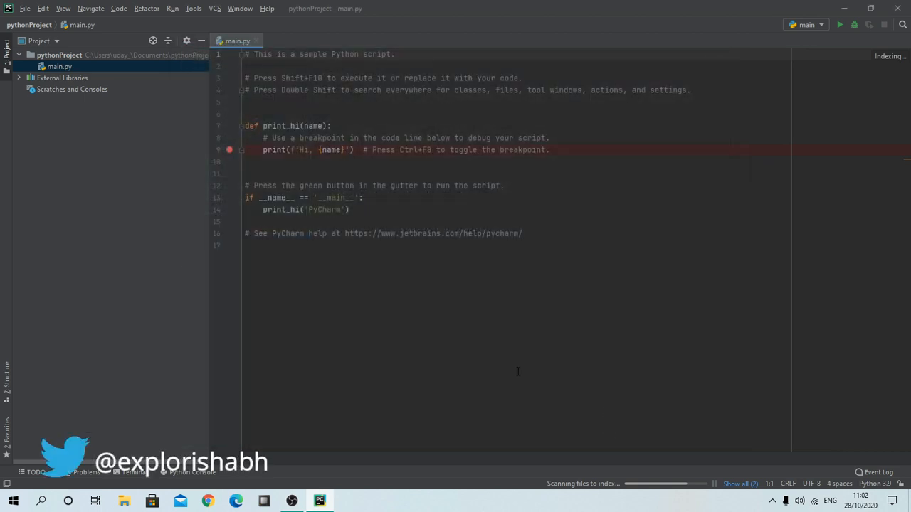
Enlarge the font size of the code shown in the main.py editor.
left_click(559, 225)
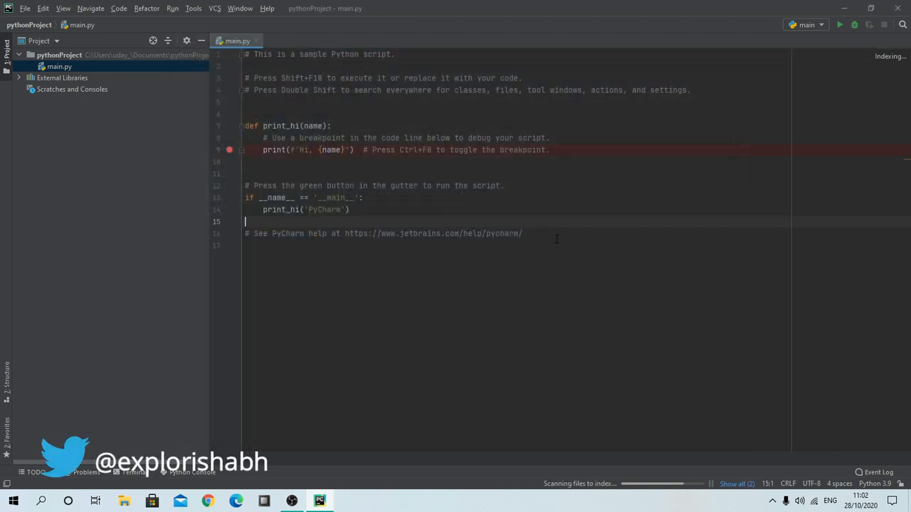
left_click(556, 237)
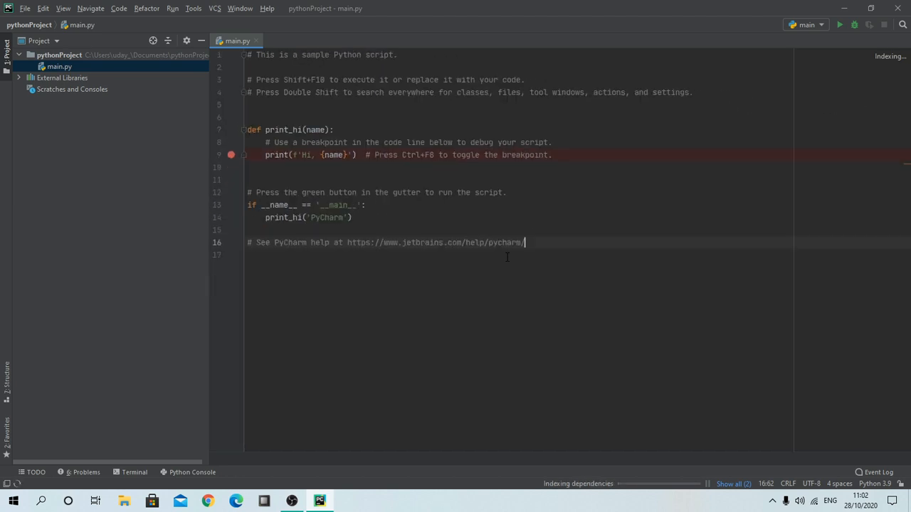
scroll(604, 262, "up", 3)
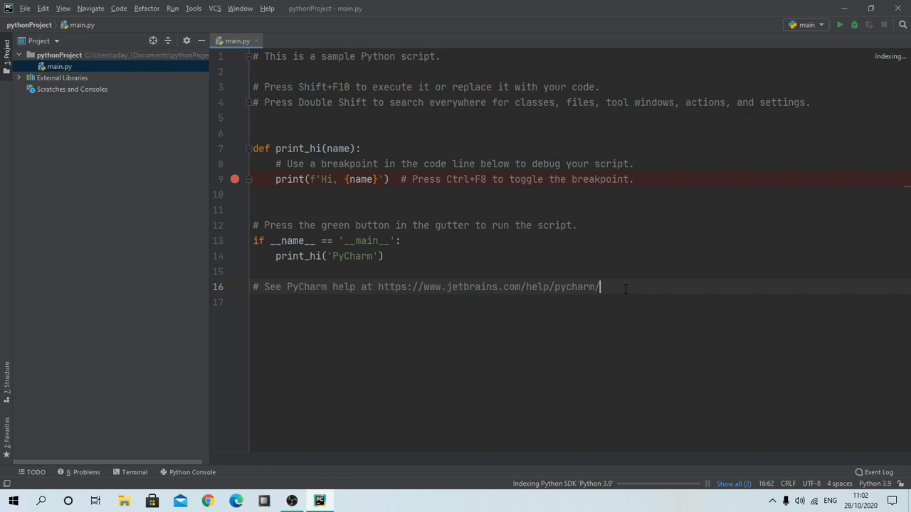
Replace all the sample code in main.py with print('Hello world') on line 1 and print(2**3) on line 2, in larger text.
key("ctrl+a")
key("BackSpace")
key("Return")
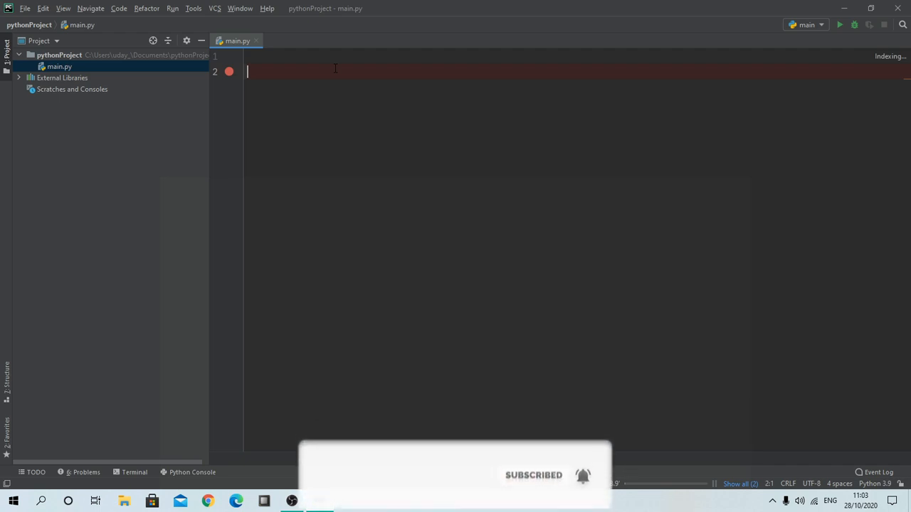
key("BackSpace")
type("print")
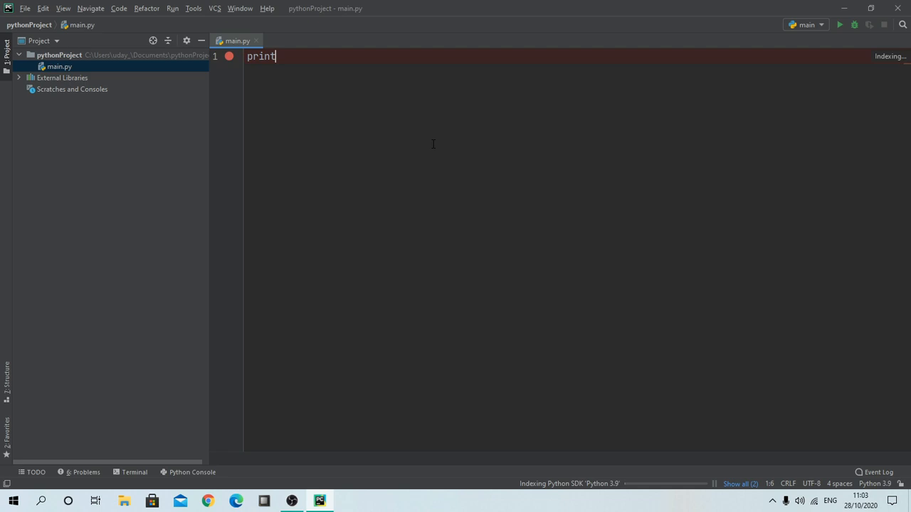
scroll(434, 144, "up", 6)
type("('")
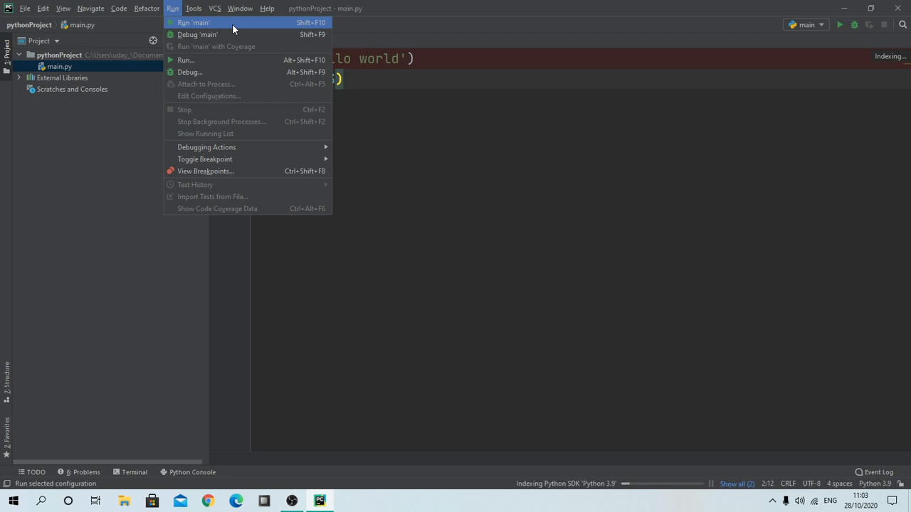
Run the main script to show its output, and minimize the project window to the desktop.
left_click(232, 23)
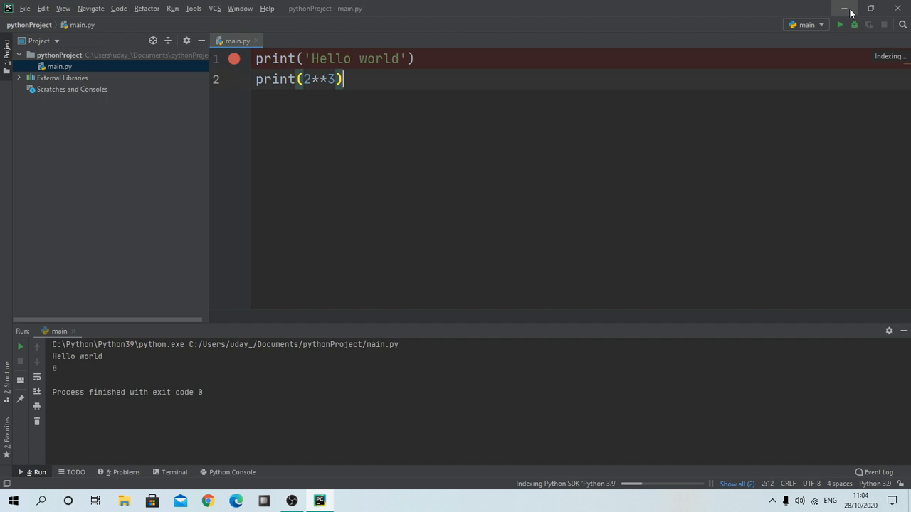
left_click(850, 10)
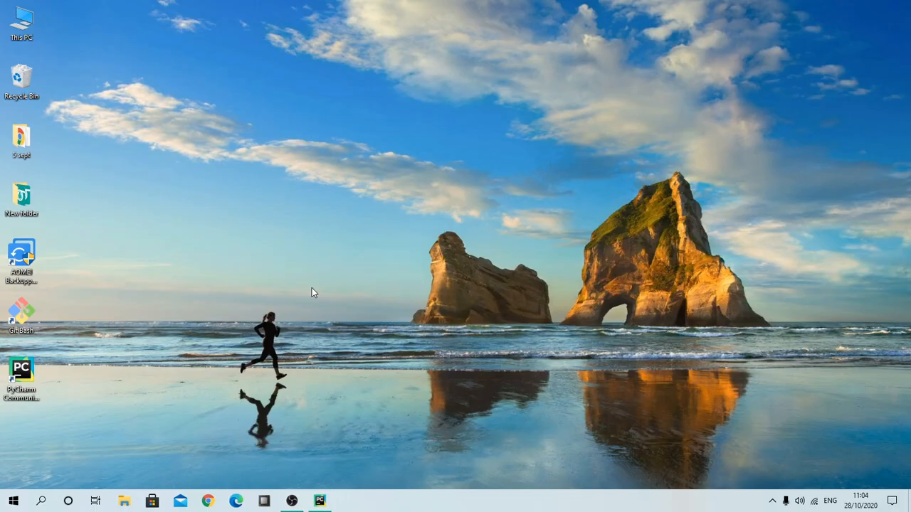